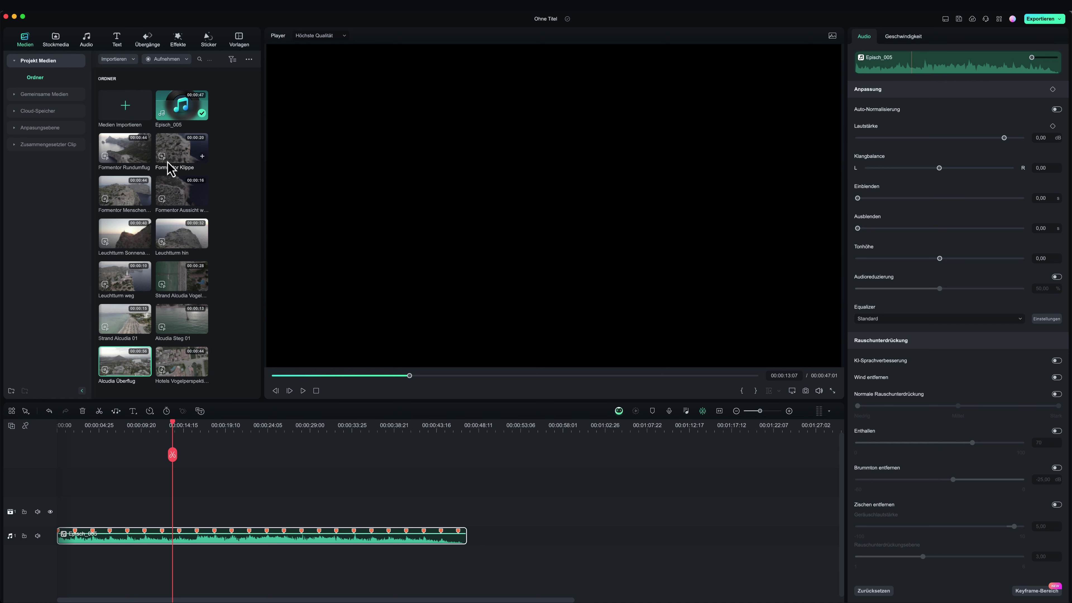
Place the Formentor Klippe clip at the start of the video track with its opening trimmed off up to 00:00:13:06.
left_click_drag(177, 154, 128, 511)
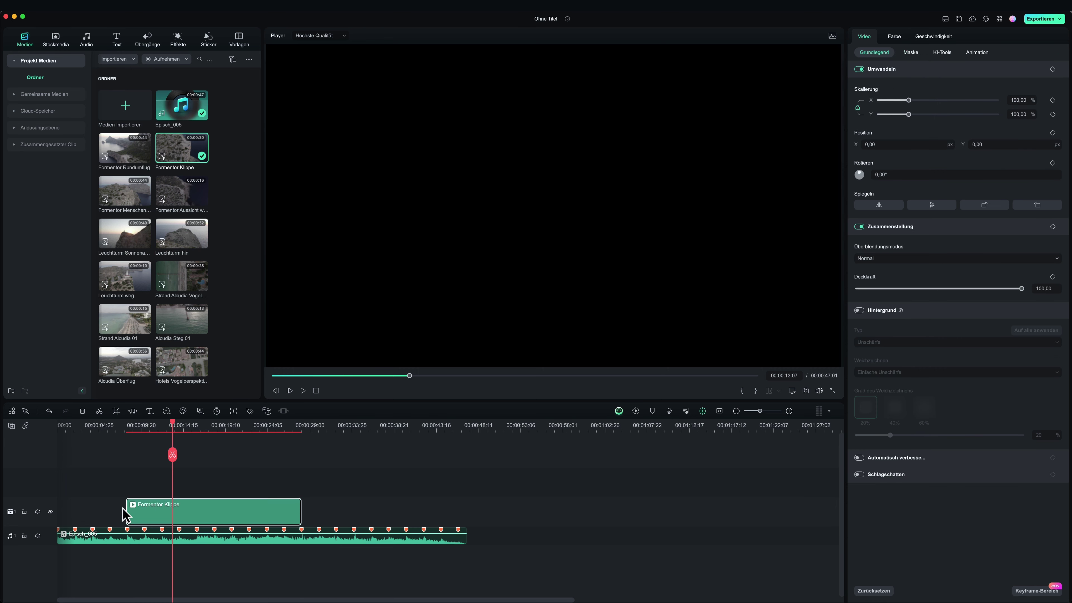
mouse_move(173, 424)
left_mouse_down()
mouse_move(160, 424)
mouse_move(185, 426)
mouse_move(161, 425)
mouse_move(282, 427)
mouse_move(177, 437)
left_mouse_up()
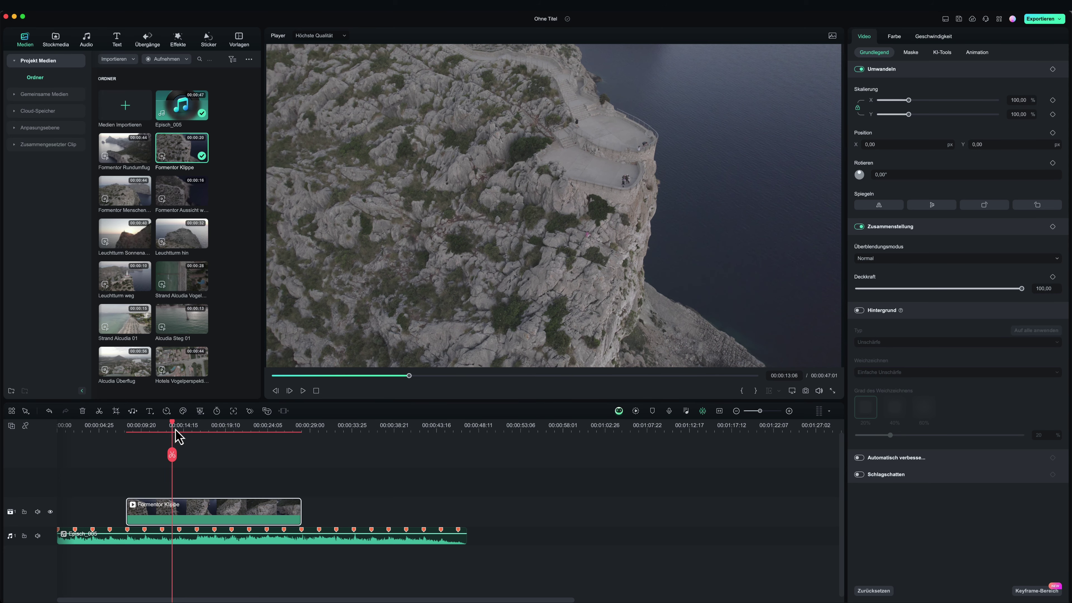
left_click_drag(125, 511, 173, 511)
left_click_drag(241, 510, 126, 511)
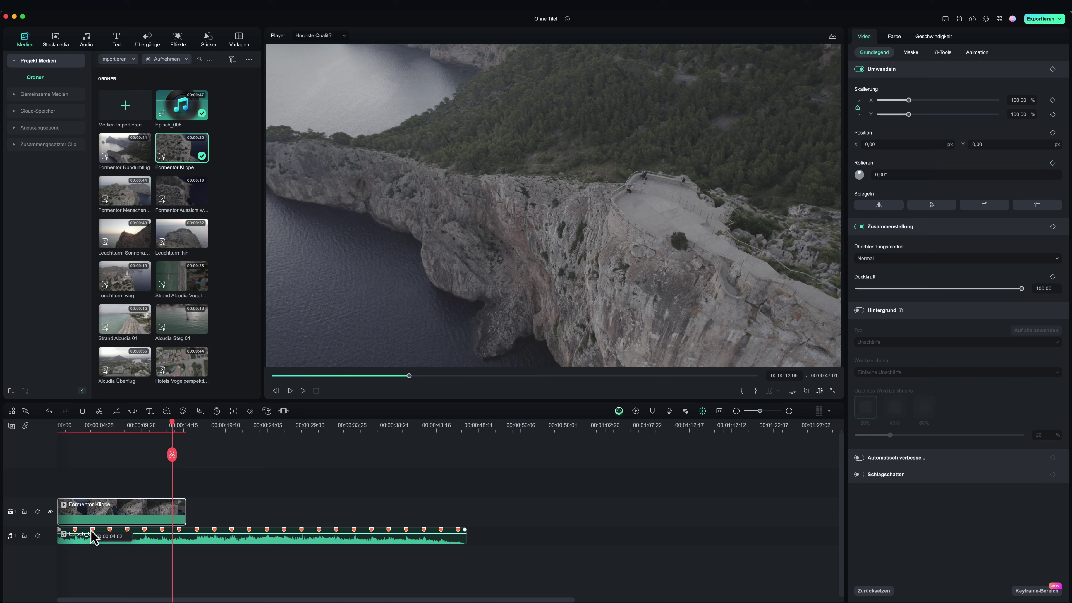
Shorten the end of the Formentor Klippe clip to the first music marker at 00:00:02:02 and play it back.
left_click_drag(184, 504, 72, 506)
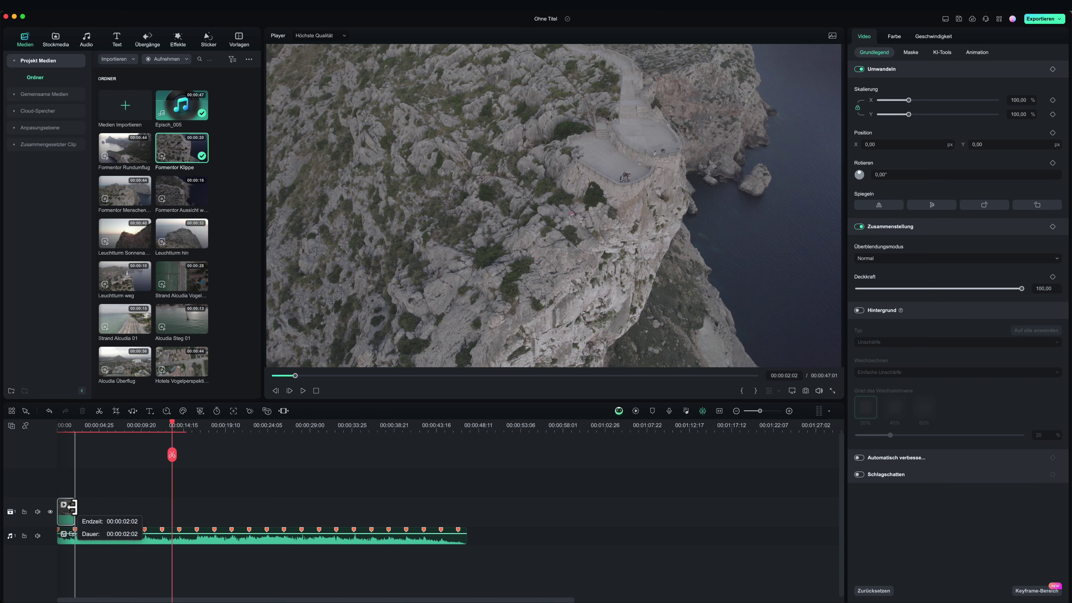
left_click_drag(72, 506, 73, 506)
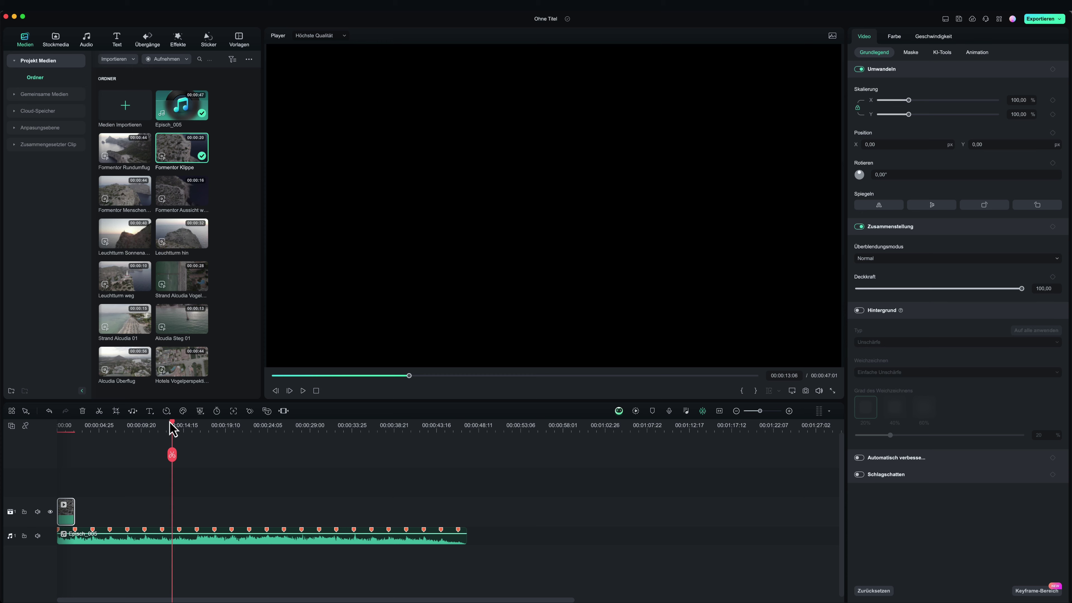
left_click_drag(174, 423, 11, 428)
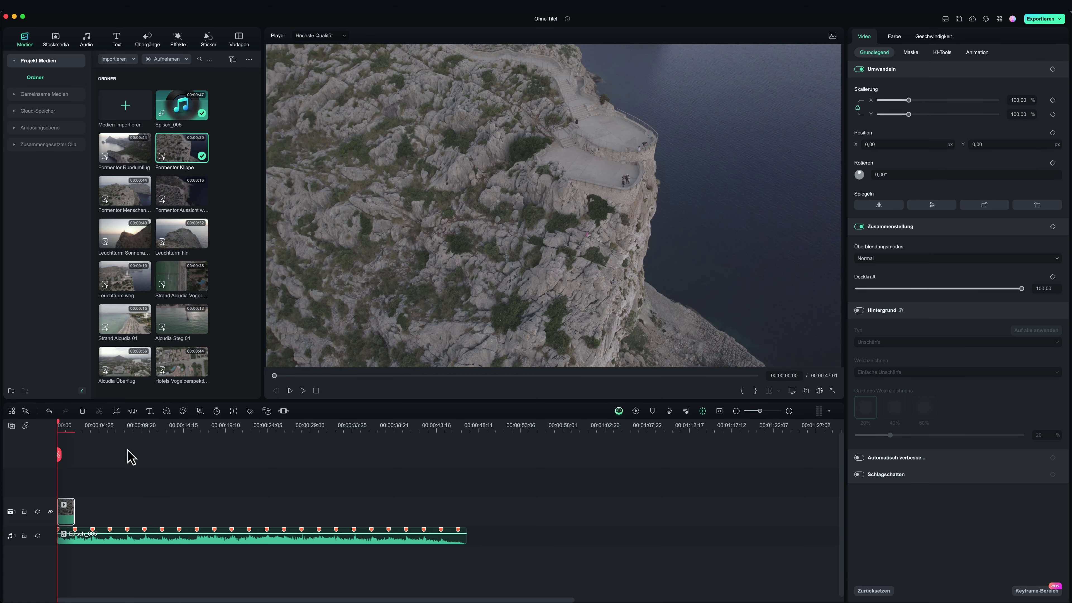
key("space")
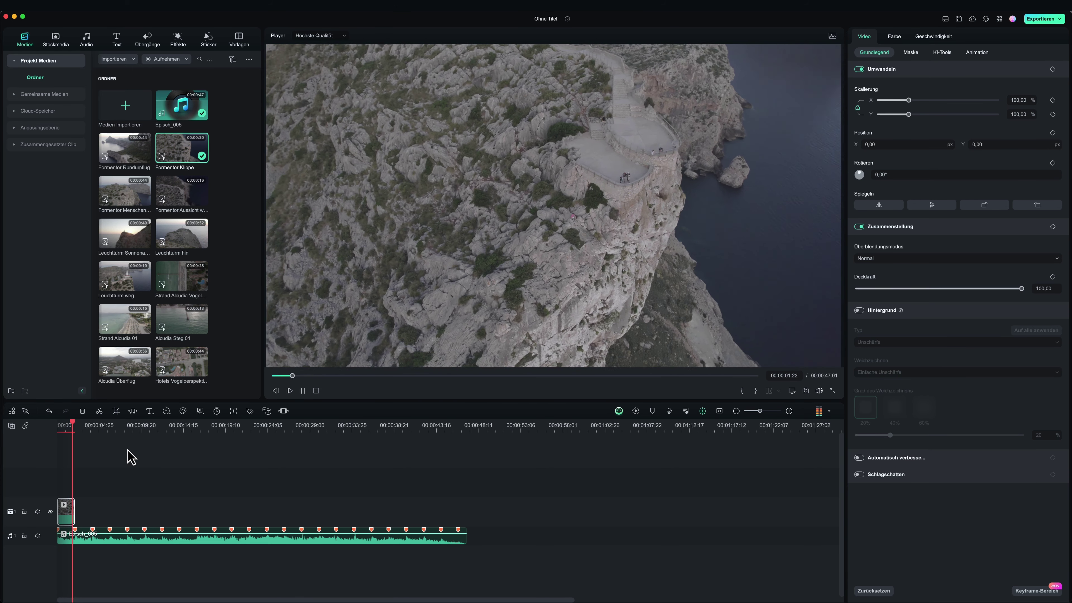
key("space")
Extend the end of the Formentor Klippe clip to the second music marker and play it from the start.
left_click_drag(75, 505, 90, 503)
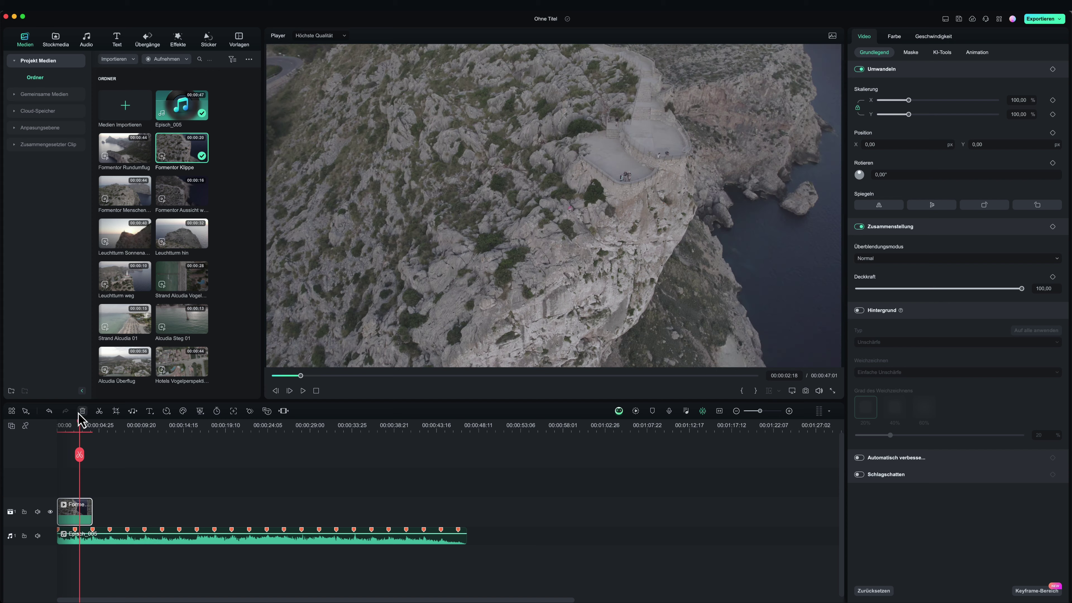
left_click_drag(81, 426, 30, 430)
key("space")
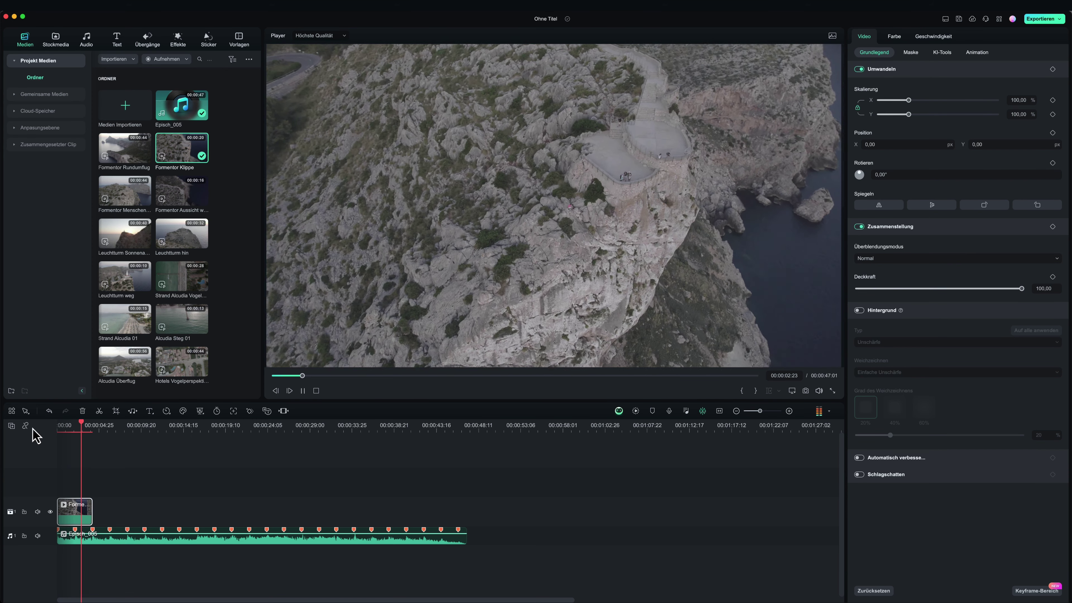
key("space")
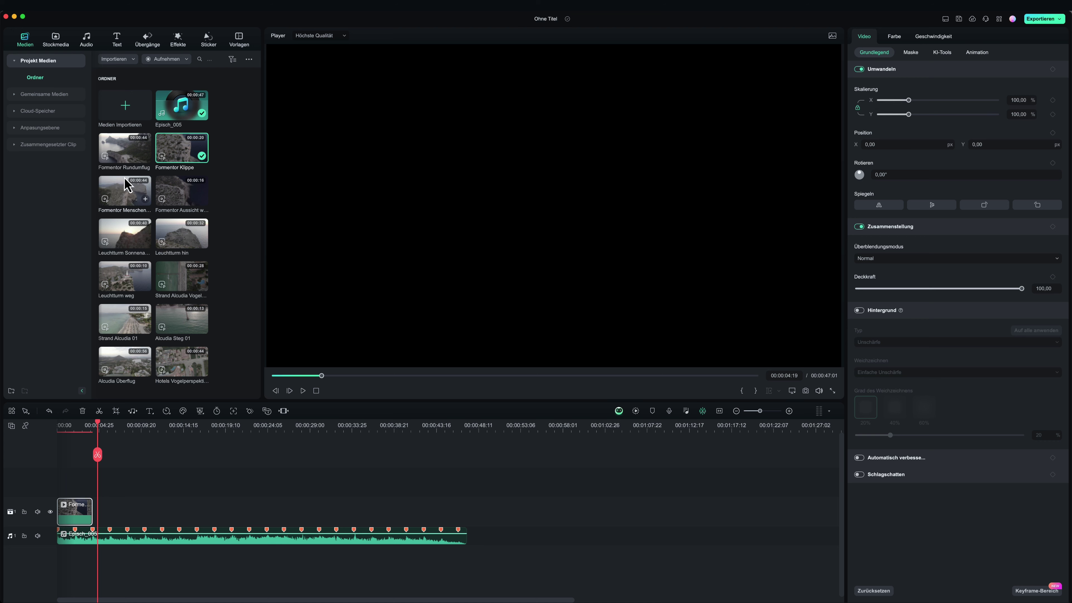
Add the Formentor Menschen weg clip directly after the first clip, with its opening trimmed off up to 00:00:09:24.
left_click_drag(127, 158, 97, 505)
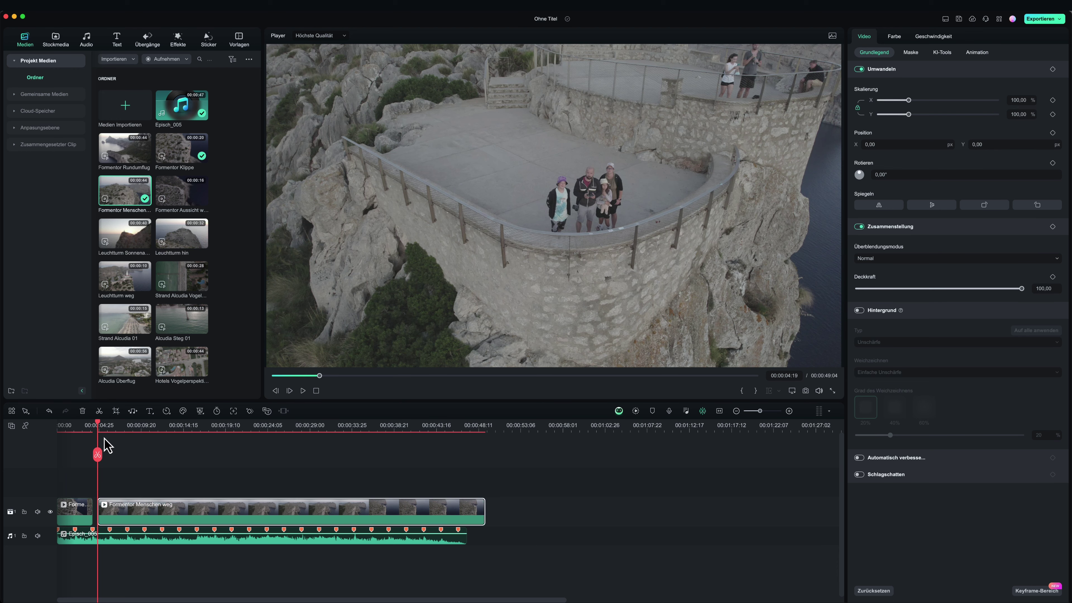
left_click(140, 424)
left_click_drag(165, 511, 157, 510)
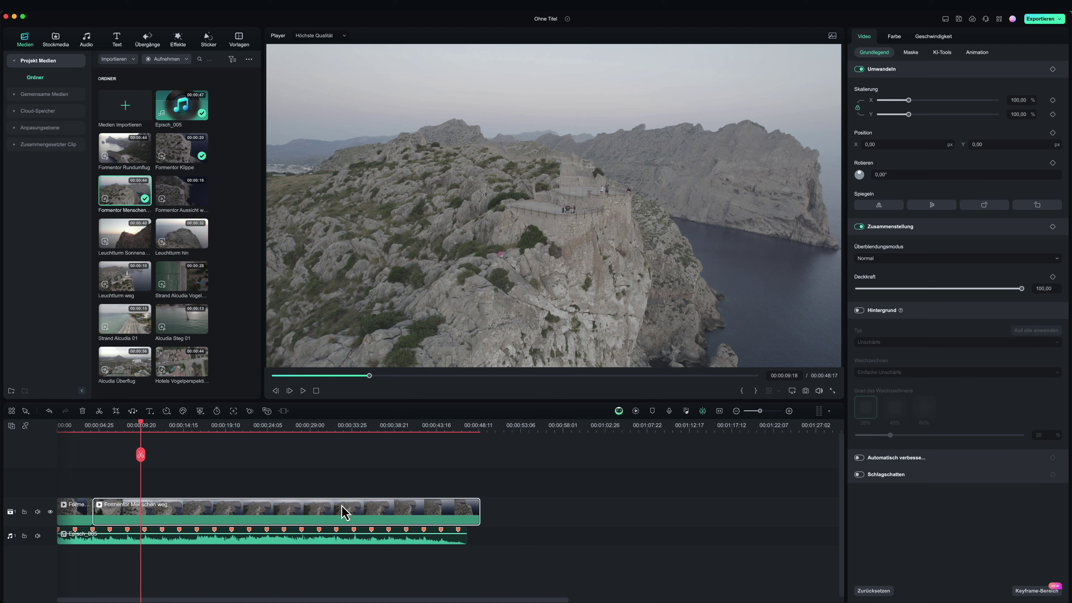
mouse_move(141, 424)
left_mouse_down()
mouse_move(172, 424)
mouse_move(142, 428)
left_mouse_up()
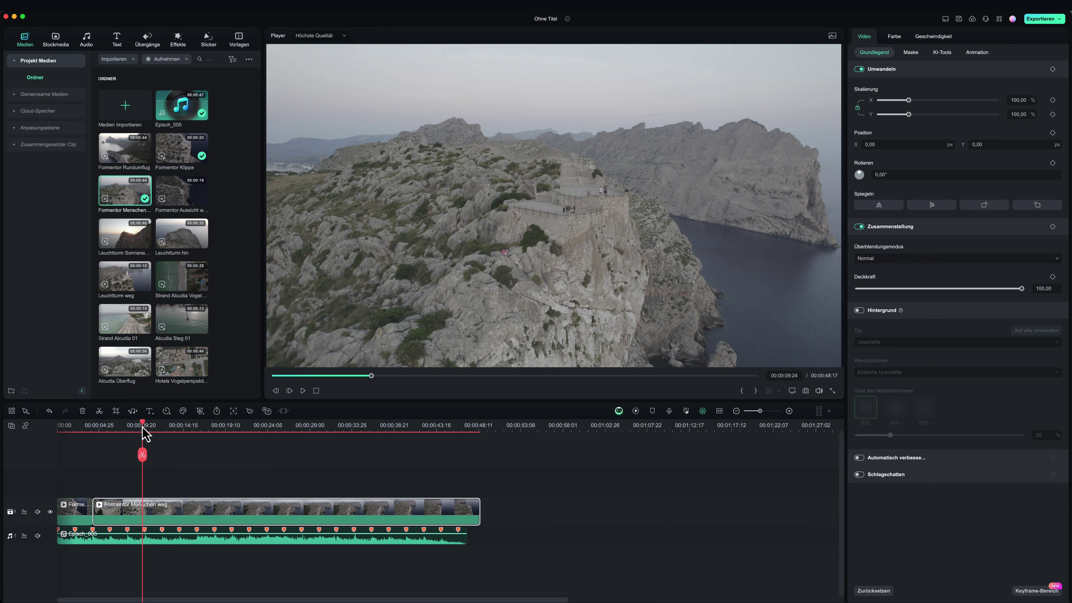
left_click_drag(94, 506, 144, 506)
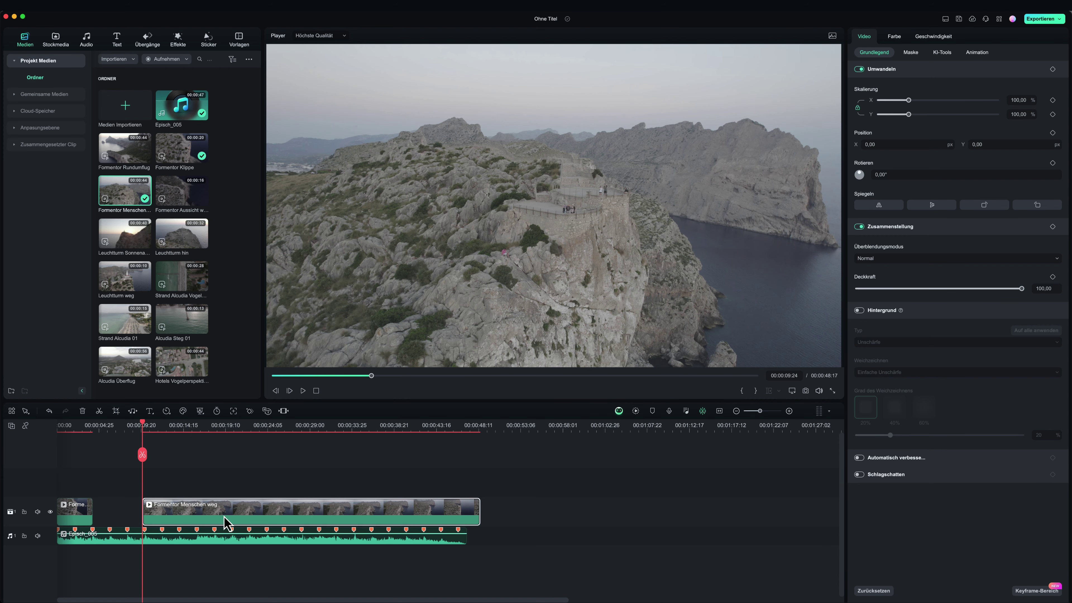
left_click_drag(227, 522, 176, 518)
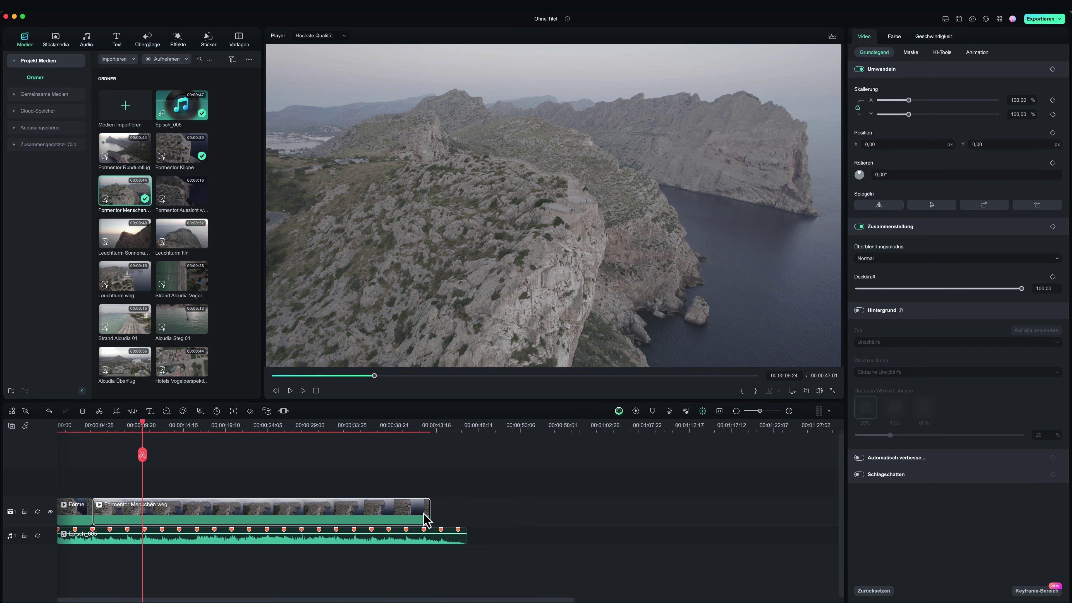
Shorten the end of the Formentor Menschen weg clip to the music marker near 00:00:10:01 and play both clips from the start.
left_click_drag(429, 510, 143, 505)
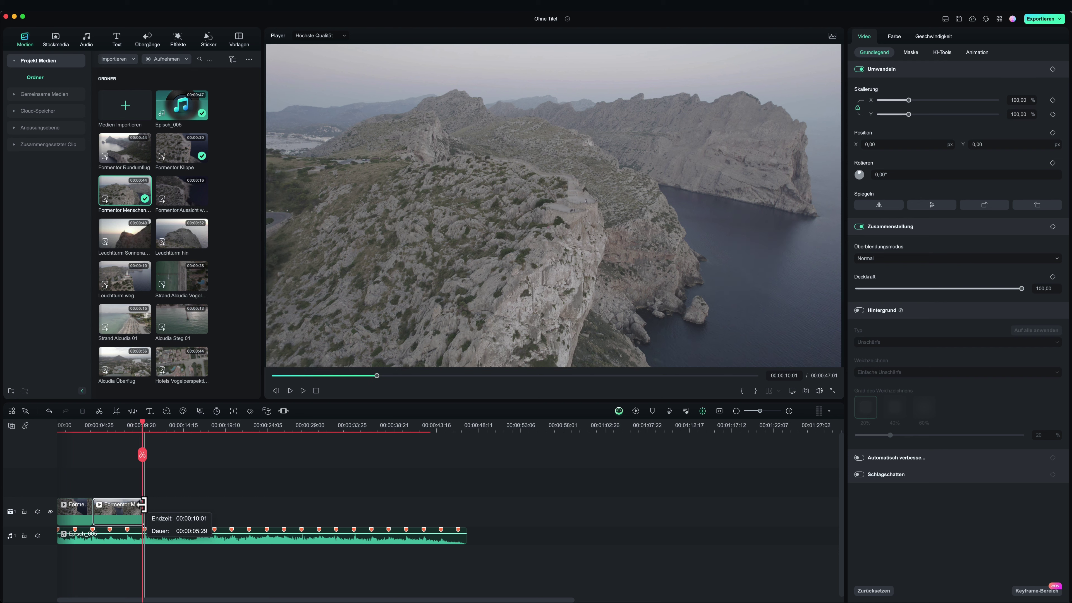
left_click_drag(142, 505, 142, 505)
left_click_drag(146, 423, 34, 471)
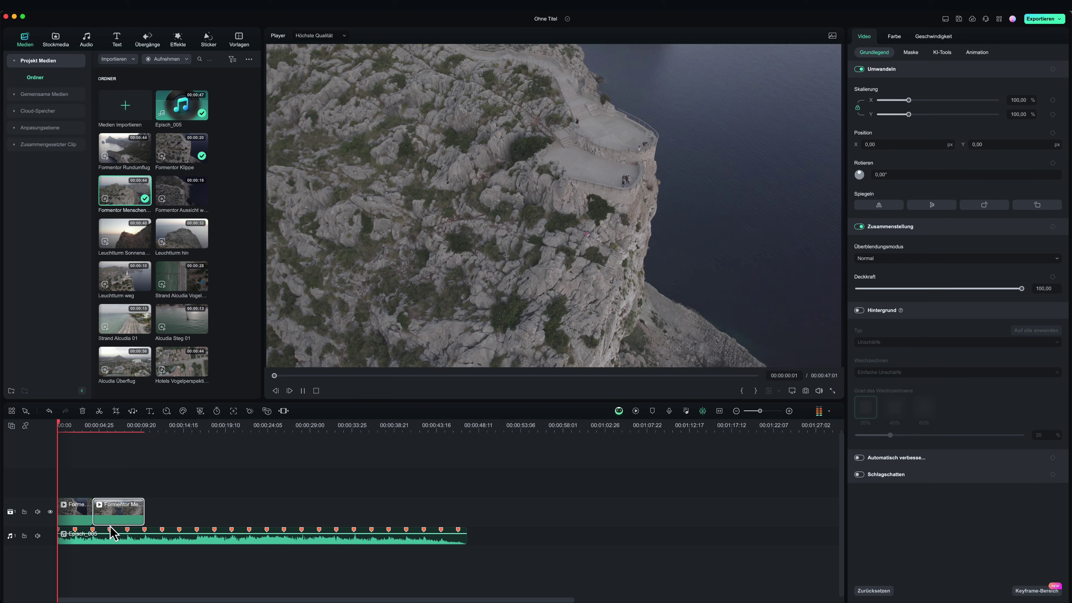
key("space")
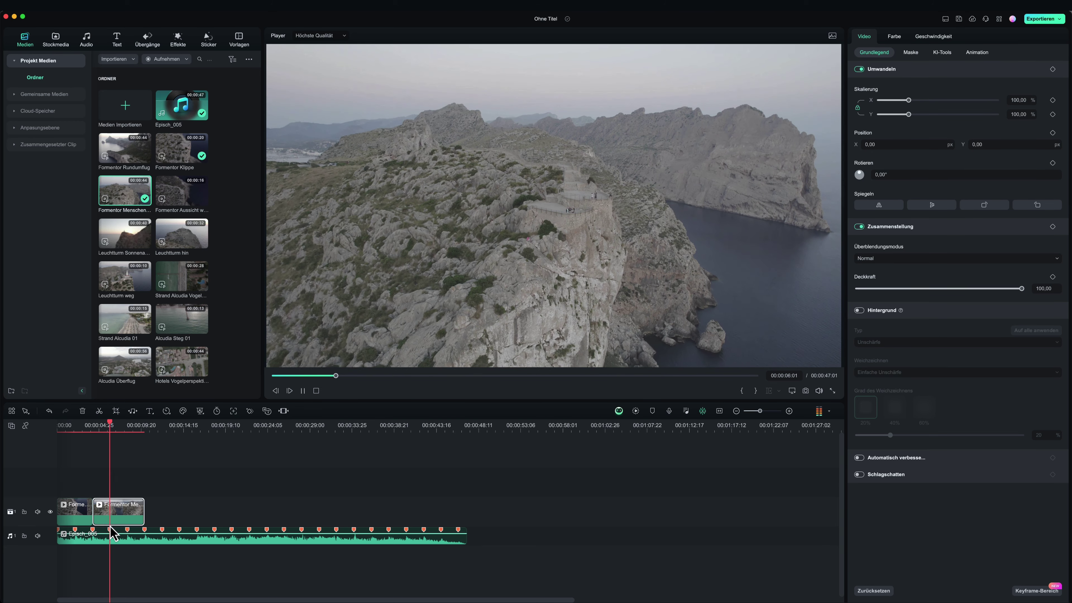
key("space")
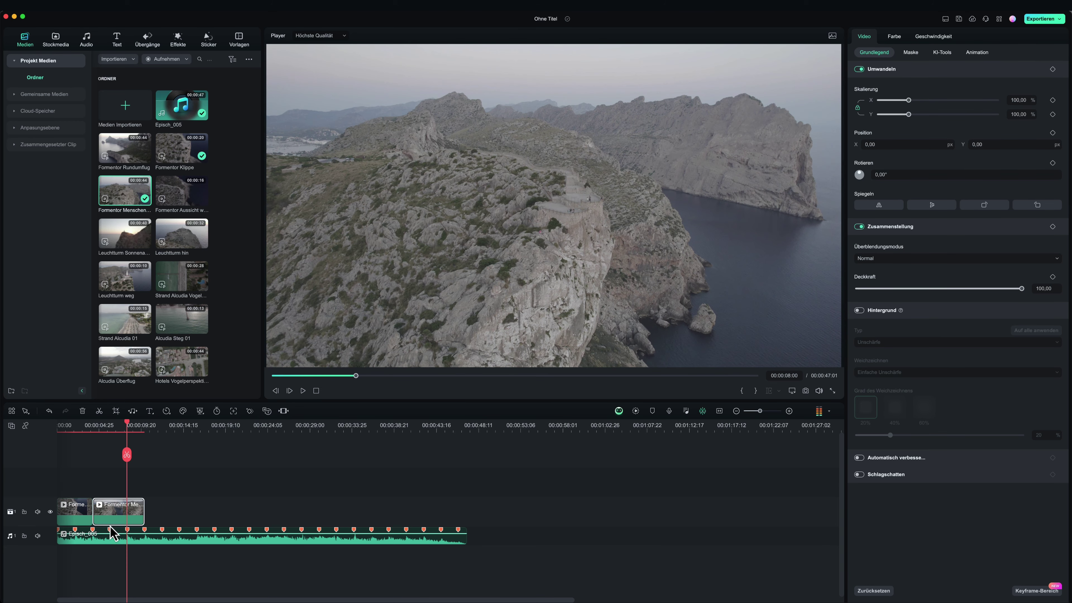
Shorten the first clip to the first music marker and the adjoining second clip to the third marker, and play the sequence.
left_click(84, 515)
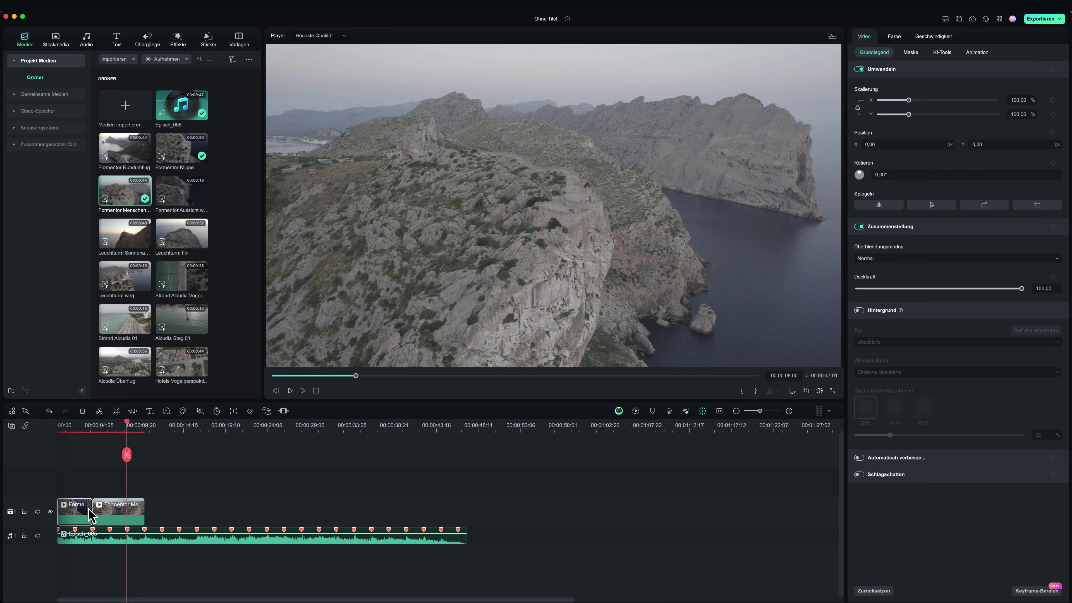
mouse_move(89, 507)
left_mouse_down()
mouse_move(74, 509)
mouse_move(109, 508)
left_mouse_up()
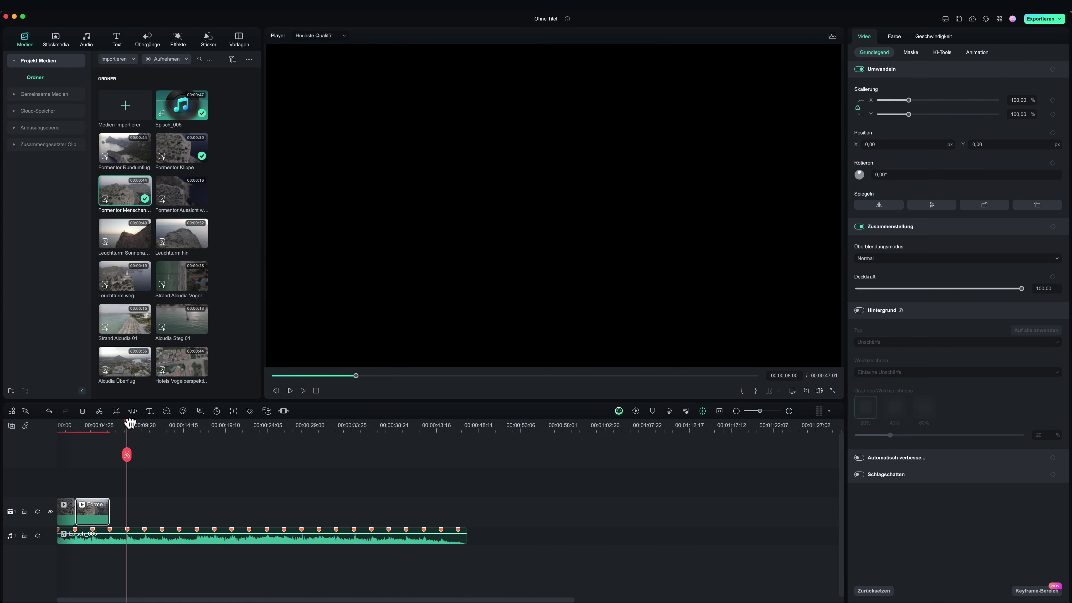
left_click_drag(129, 425, 44, 454)
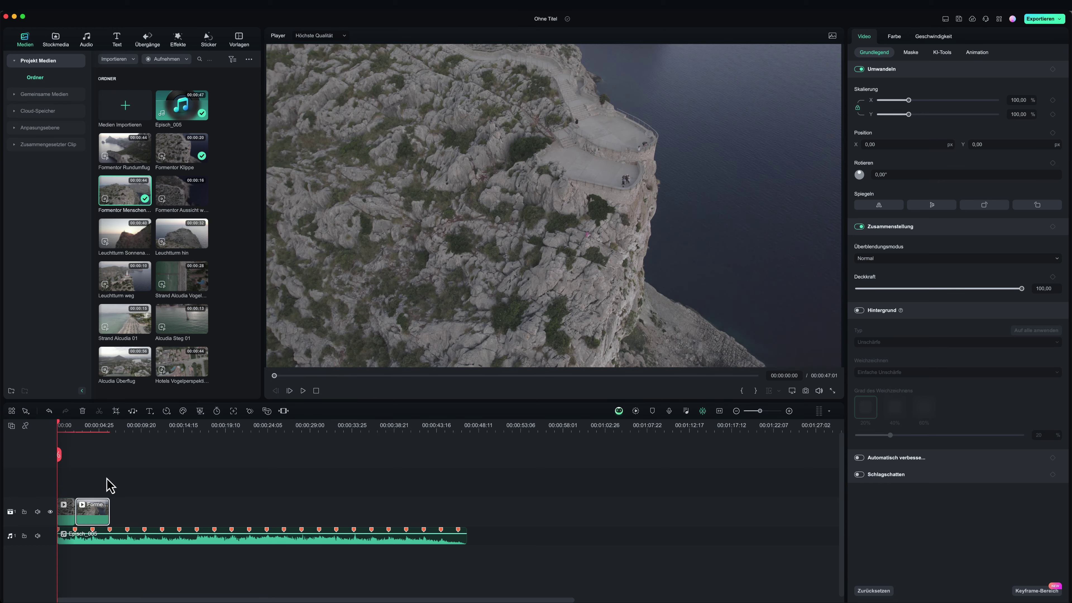
key("space")
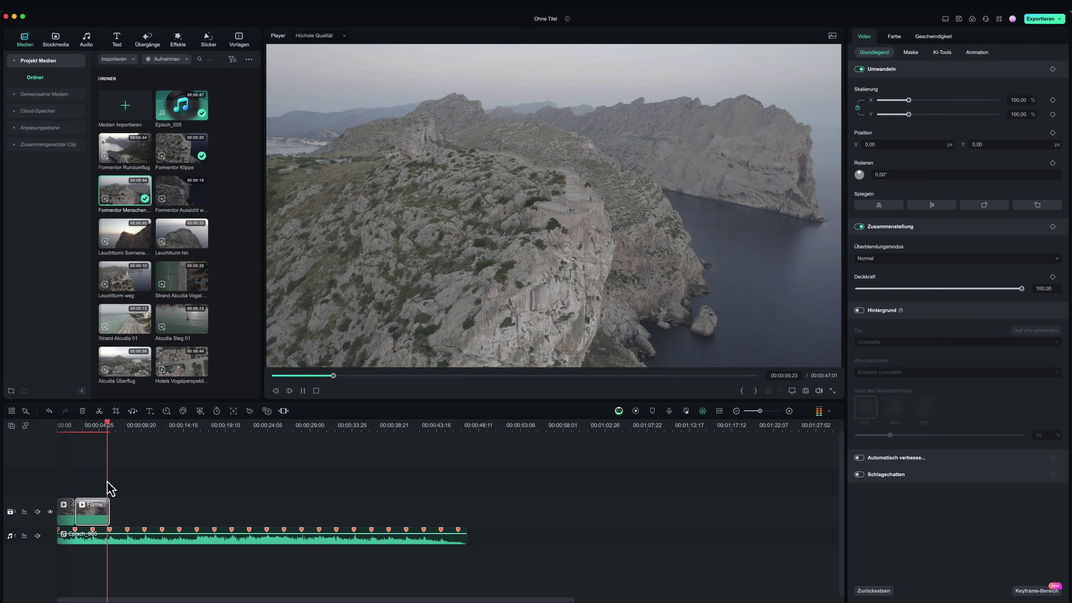
key("space")
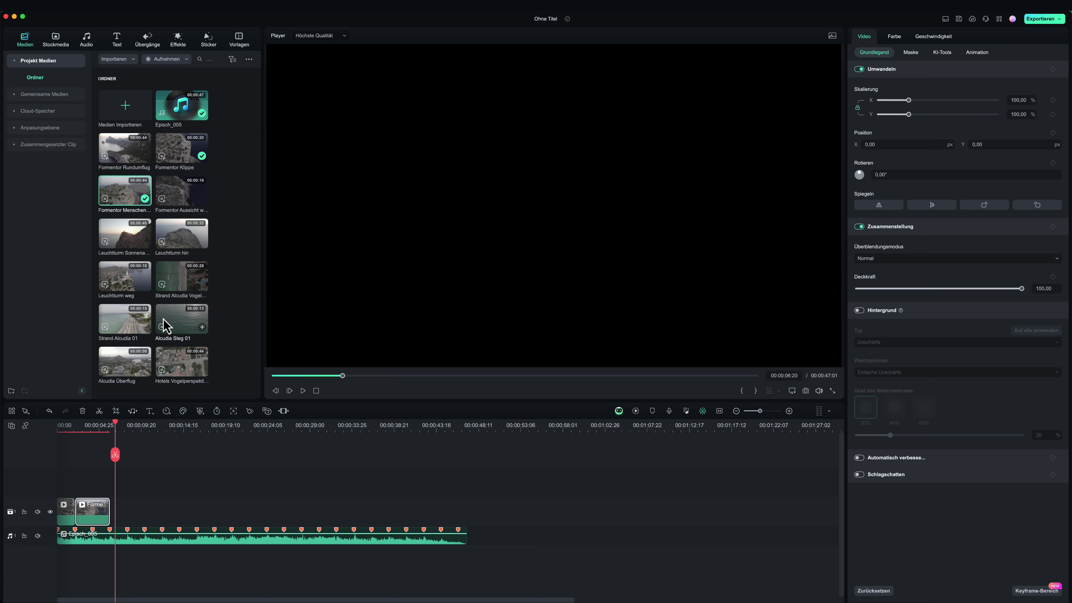
Add the Alcudia Steg 01 clip to the video track behind the second clip and trim off its opening.
left_click_drag(175, 321, 132, 513)
left_click(123, 423)
left_click_drag(123, 423, 173, 425)
mouse_move(129, 506)
left_mouse_down()
mouse_move(172, 506)
mouse_move(127, 509)
mouse_move(144, 508)
left_mouse_up()
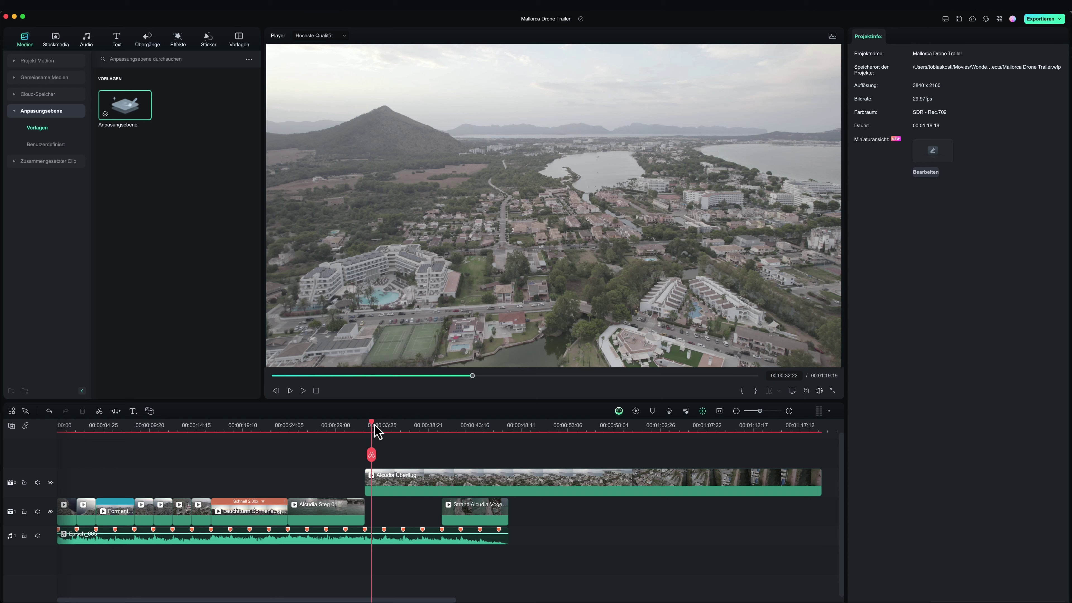
Review the trailer timeline up to the Leuchtturm Sonnenaufgang clip and examine its Schnell speed presets.
left_click_drag(376, 430, 98, 457)
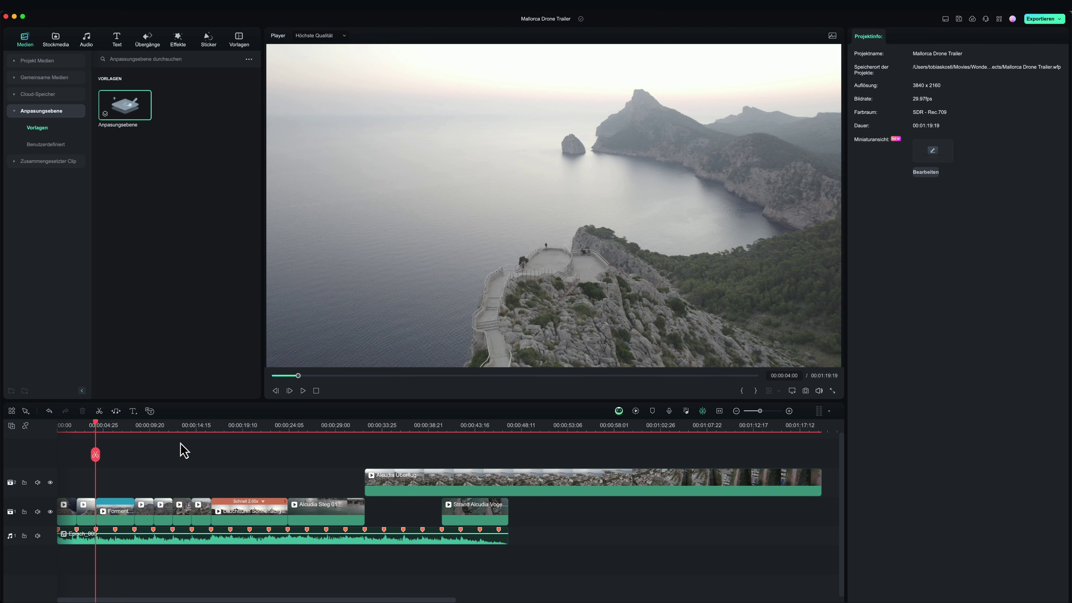
left_click(209, 426)
left_click(224, 427)
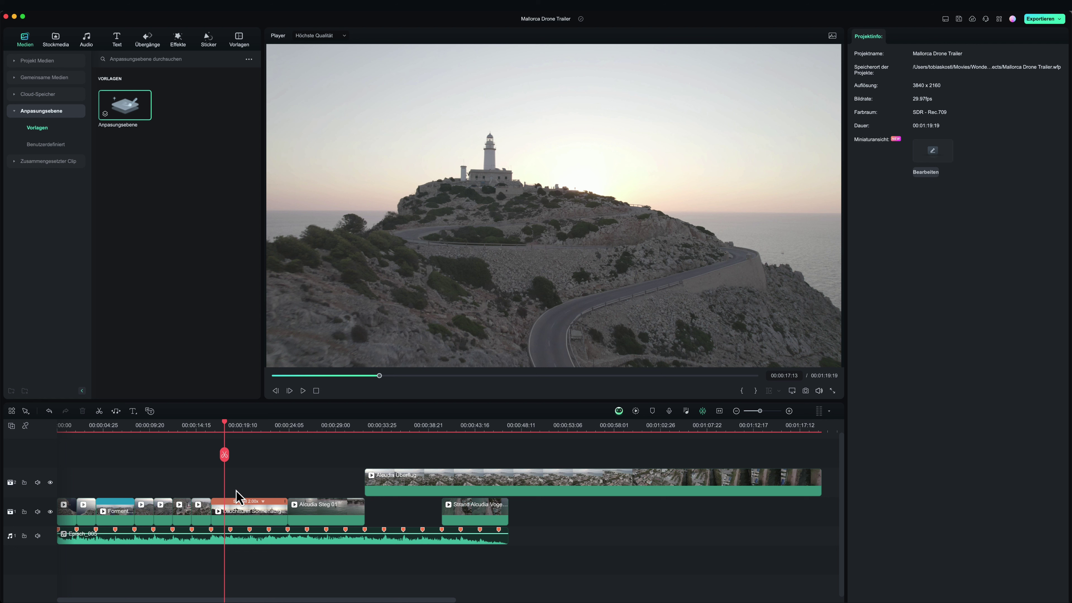
left_click(789, 410)
left_click(789, 411)
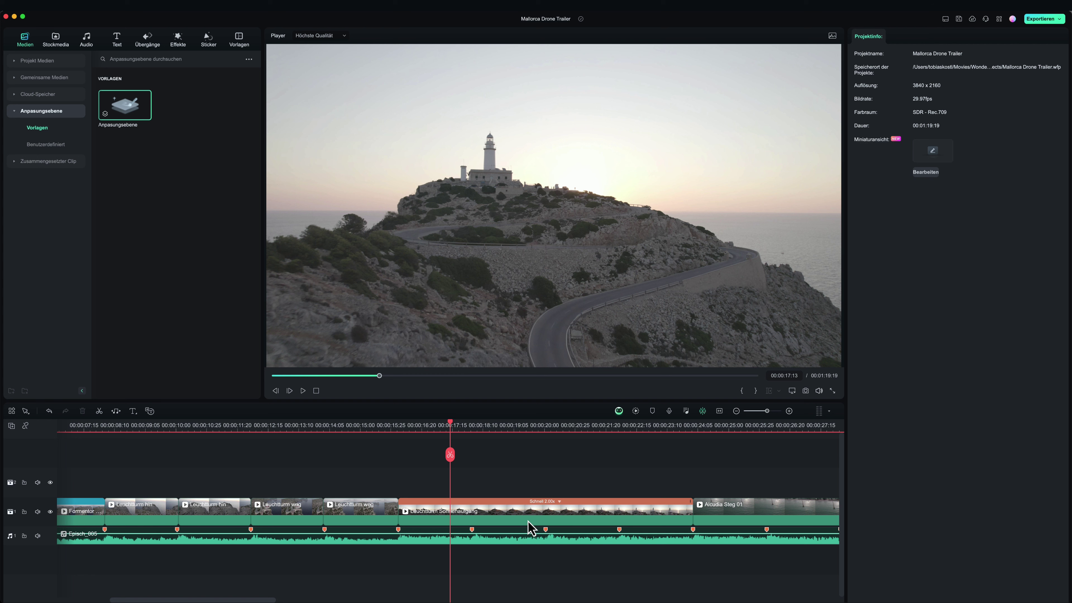
left_click(451, 518)
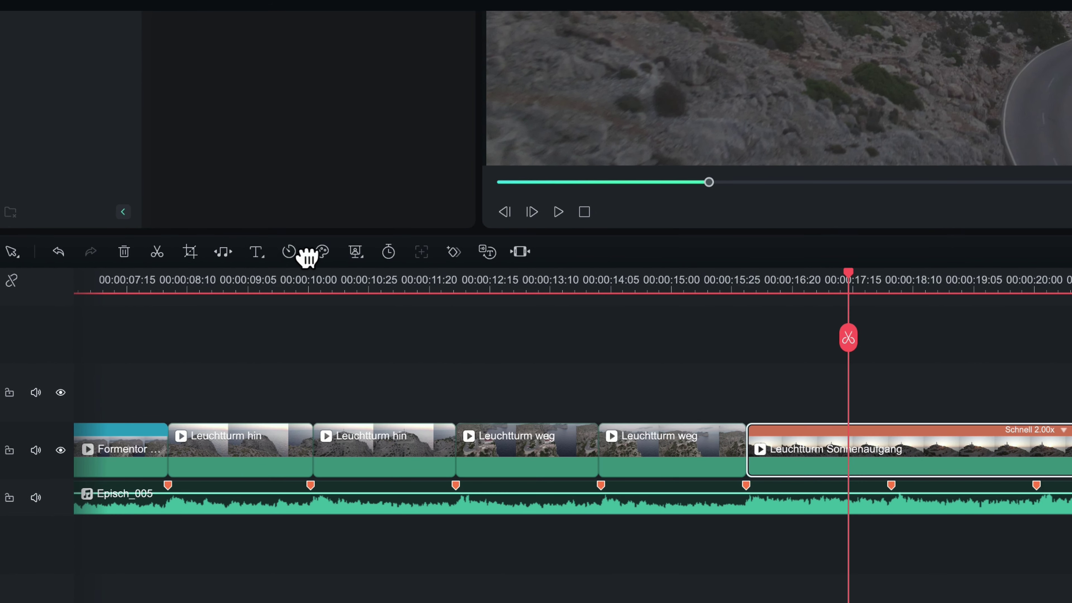
left_click(290, 253)
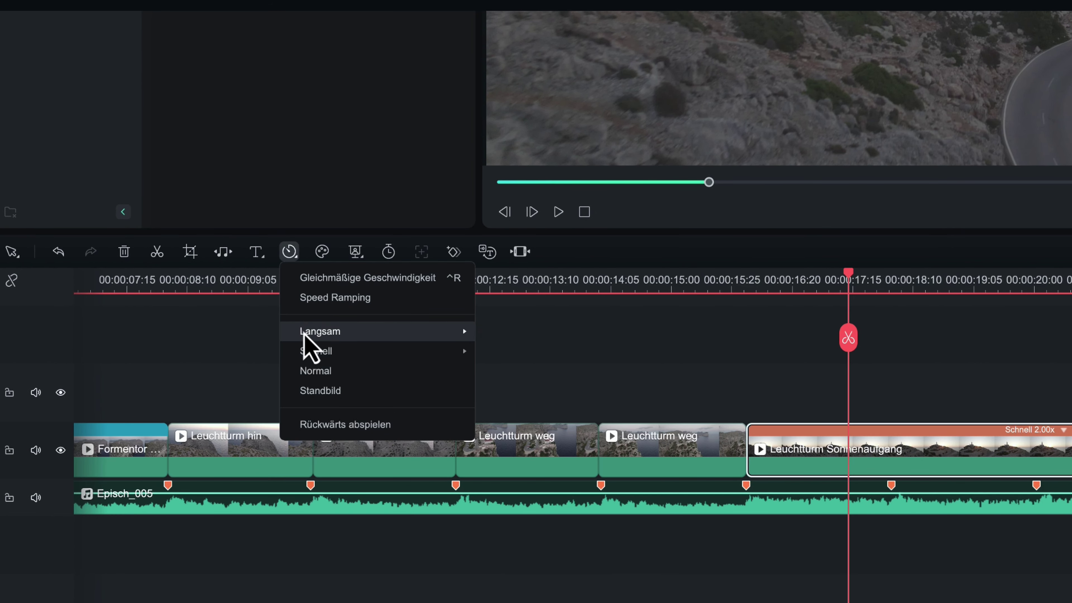
mouse_move(310, 353)
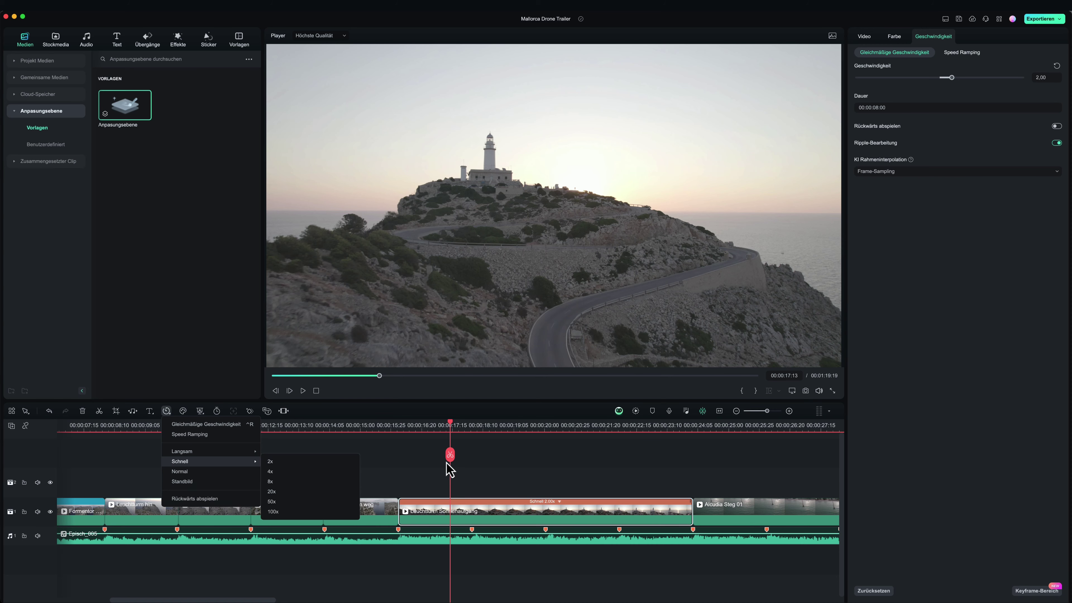
left_click(512, 353)
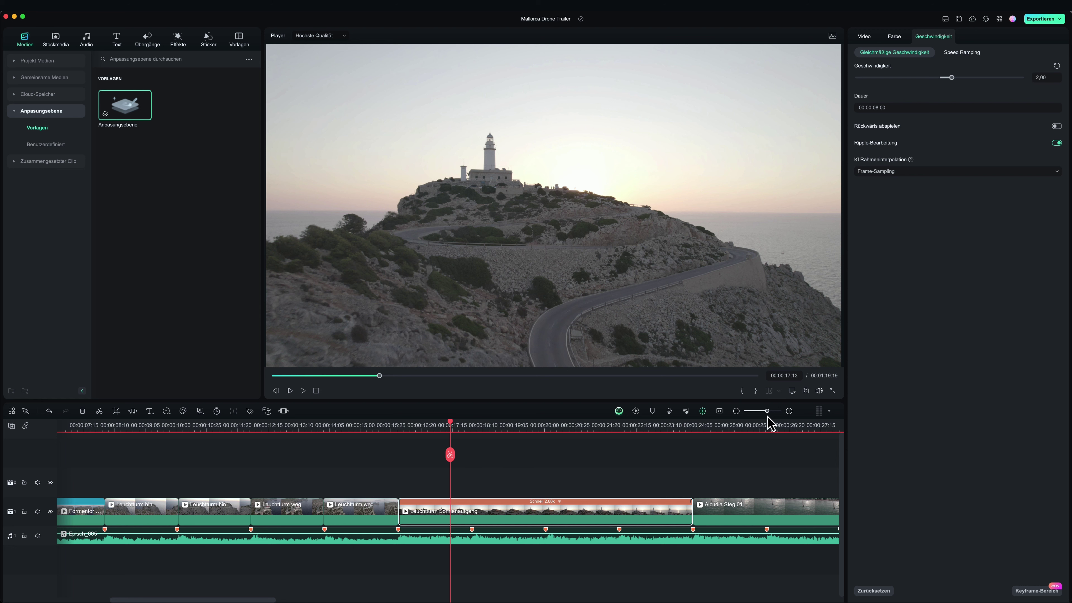
Select the Alcudia Überflug clip on the upper video track and play its opening seconds.
left_click(736, 411)
left_click(736, 411)
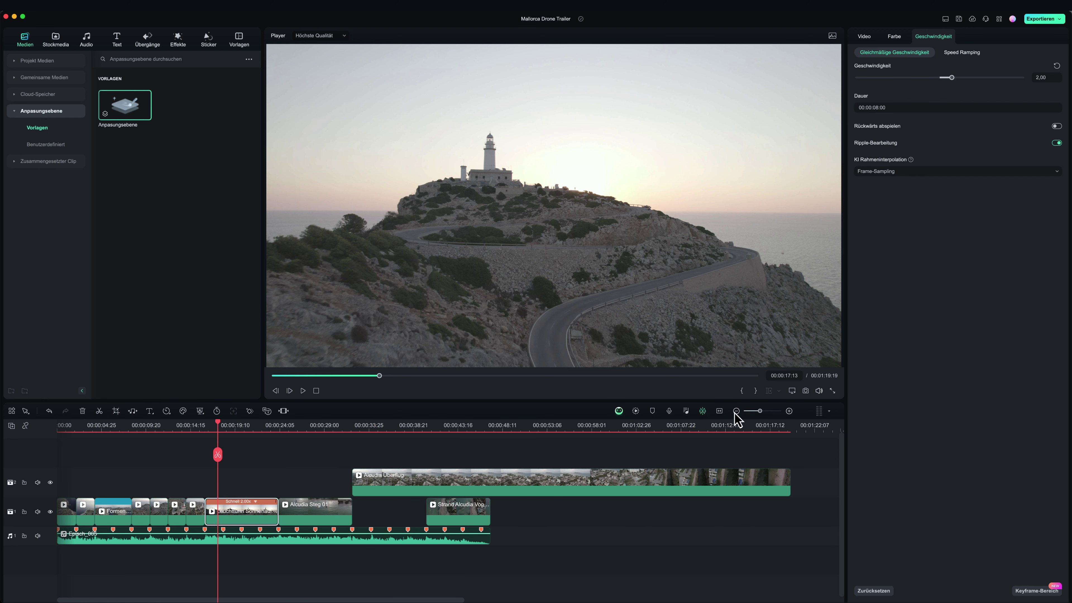
left_click(378, 482)
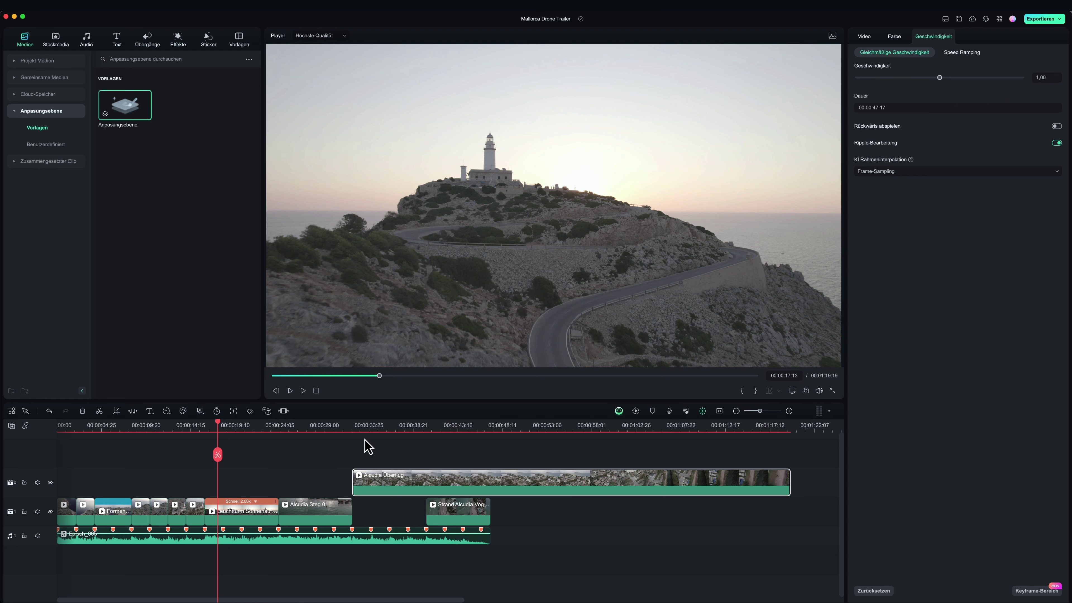
left_click(358, 427)
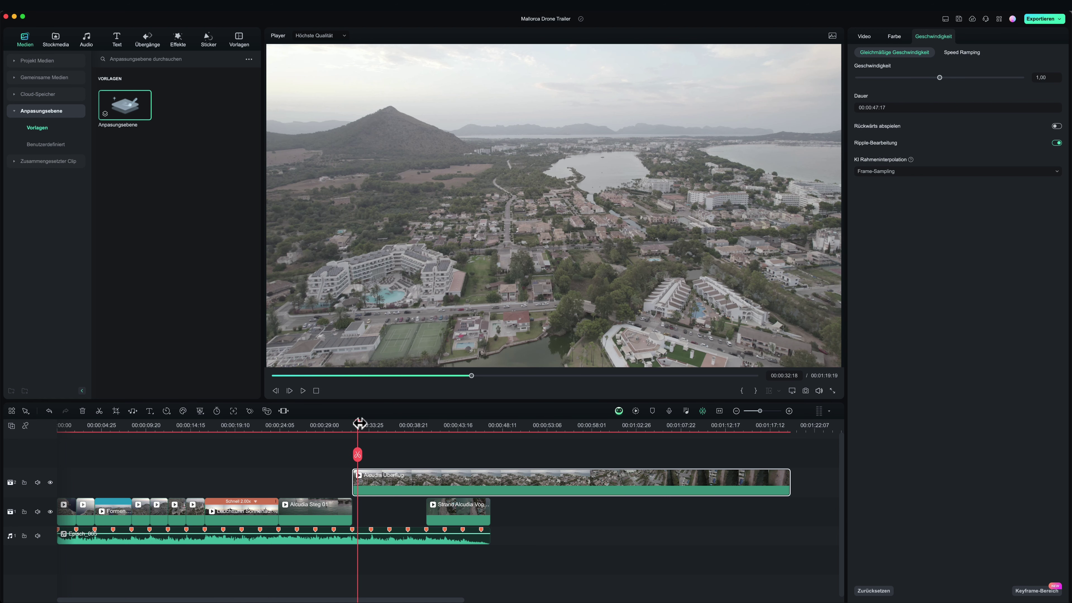
left_click_drag(358, 426, 355, 428)
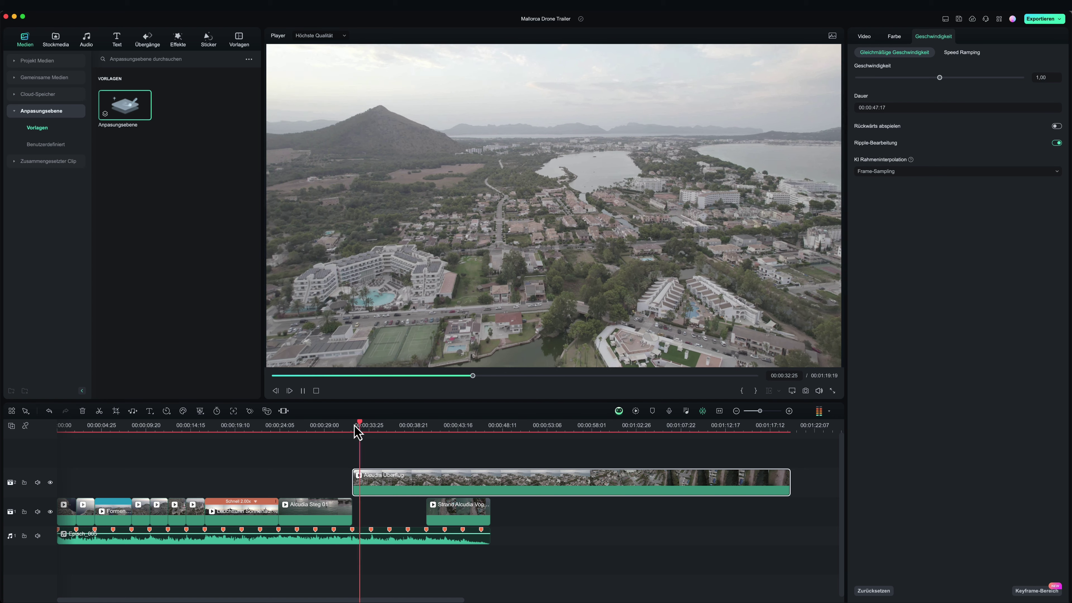
key("space")
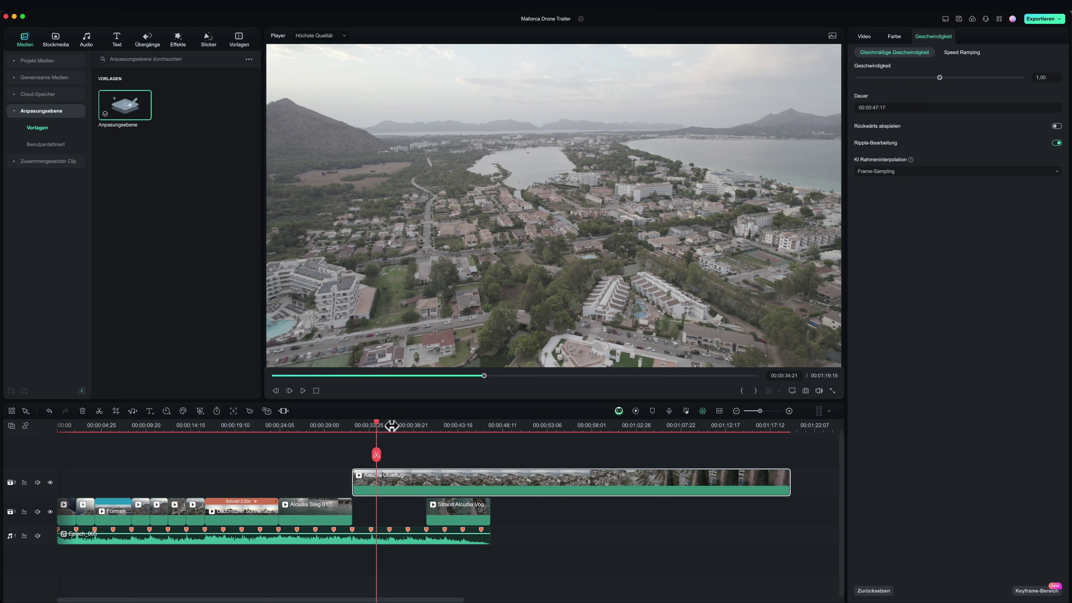
left_click_drag(377, 424, 358, 429)
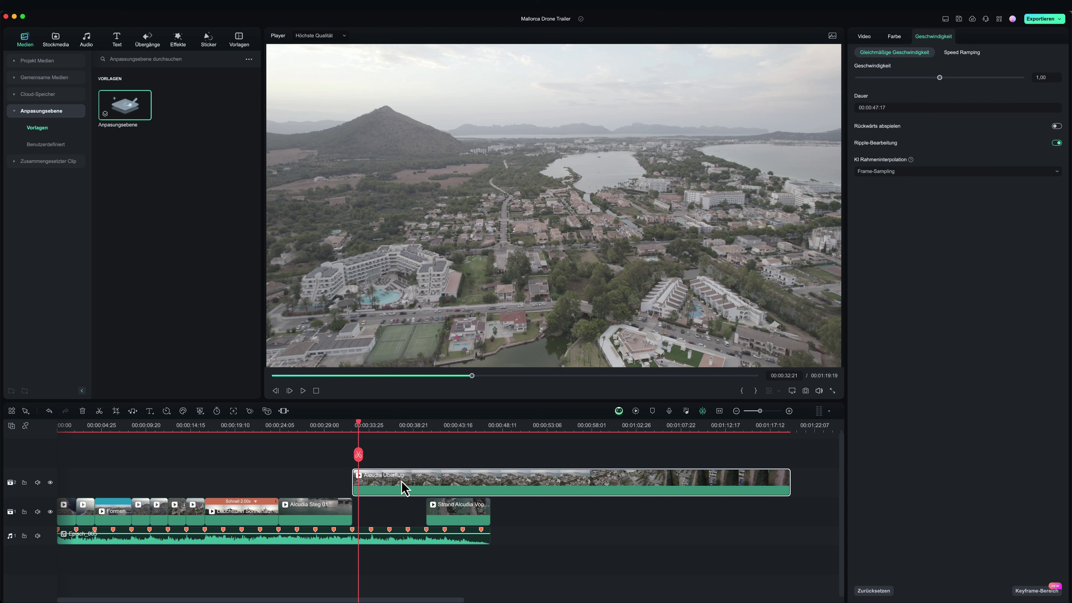
Apply the custom Anpassen speed ramping preset to the Alcudia Überflug clip.
left_click(864, 37)
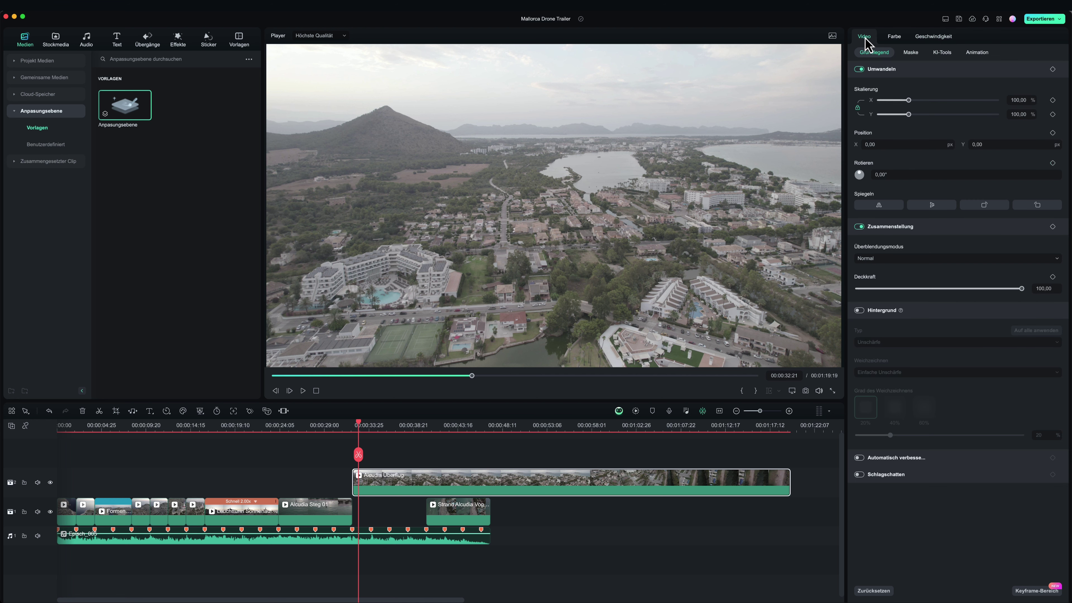
left_click(937, 38)
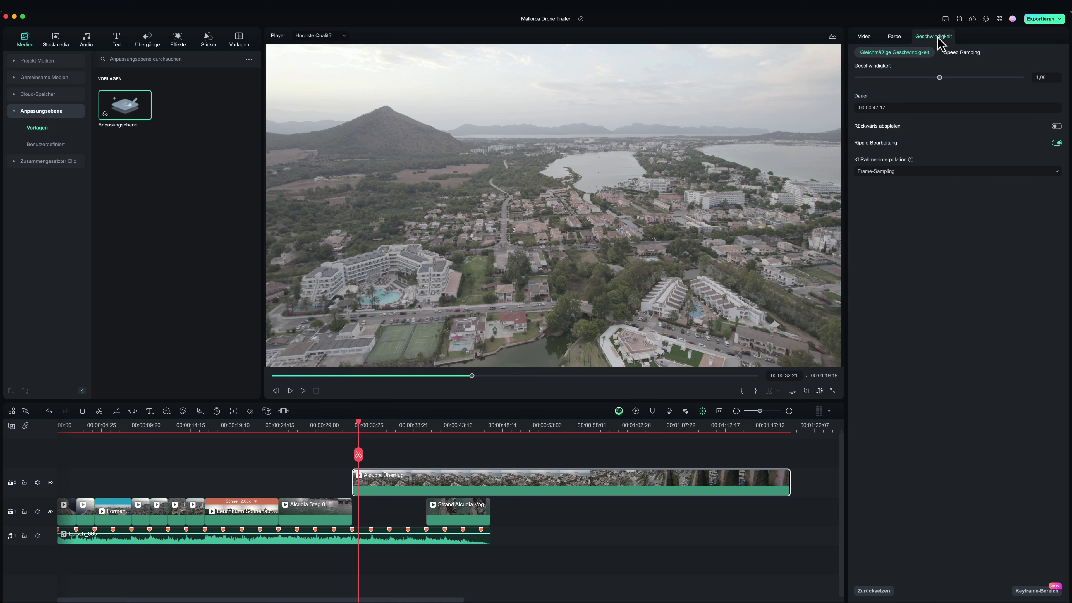
left_click(973, 53)
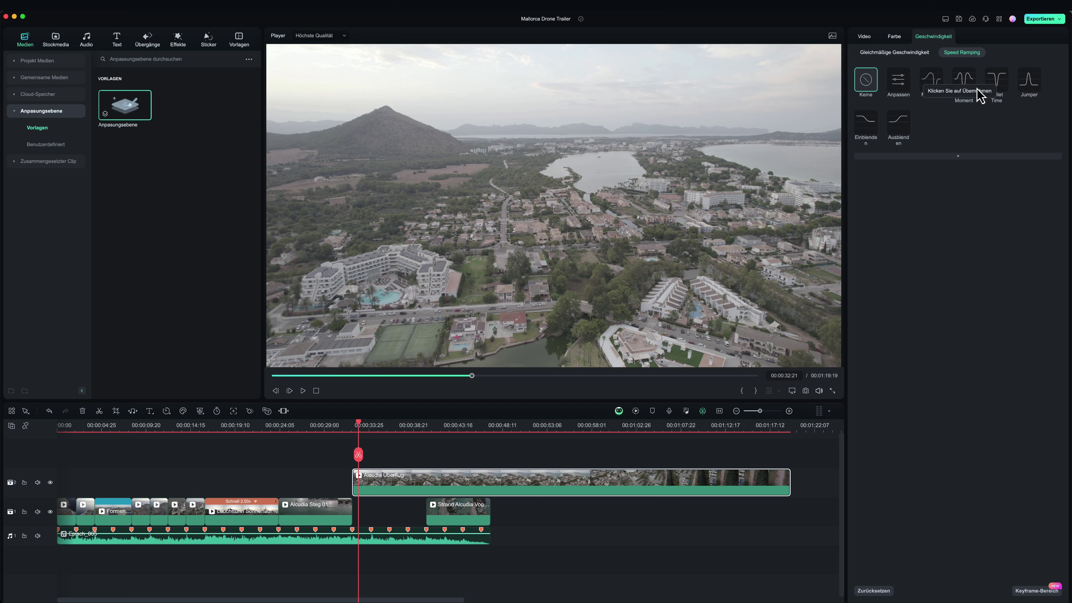
left_click(898, 82)
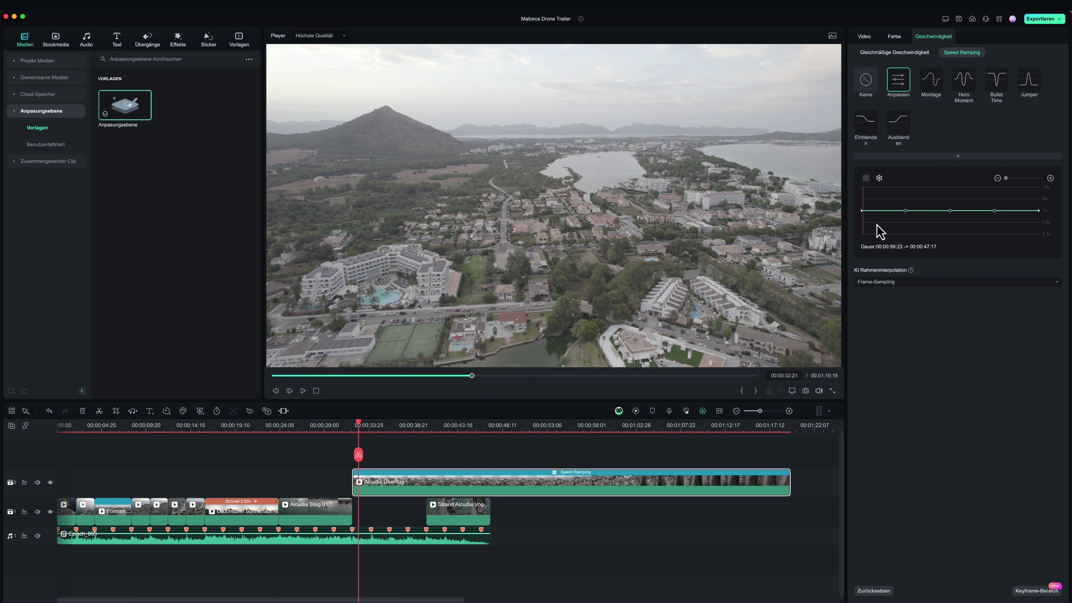
Play the clip to the next music marker and move the first inner speed point there at 1.0x, near 00:00:33:27.
left_click_drag(361, 424, 352, 424)
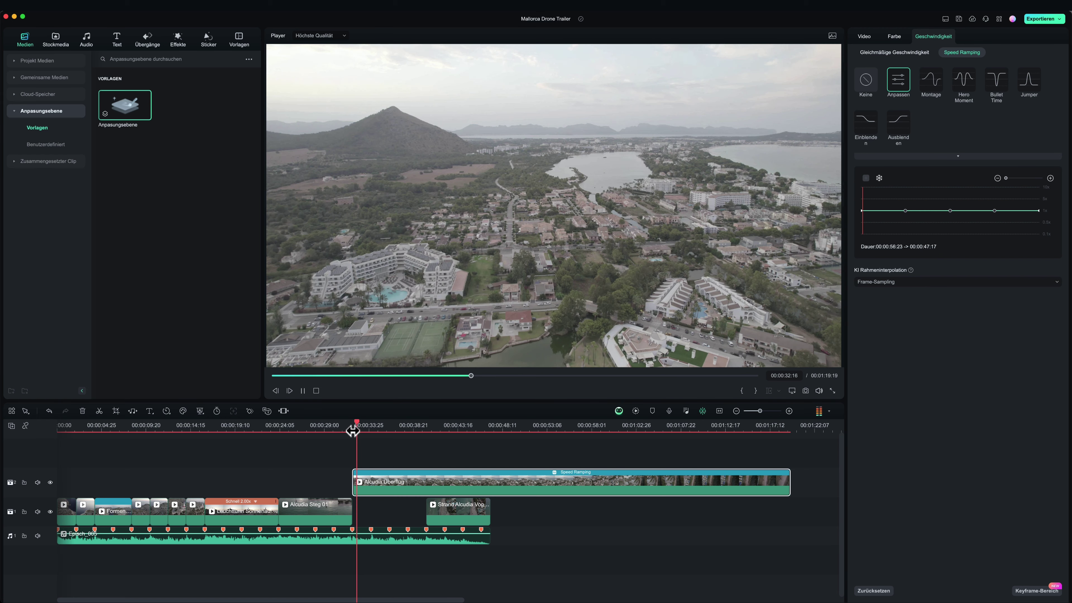
key("space")
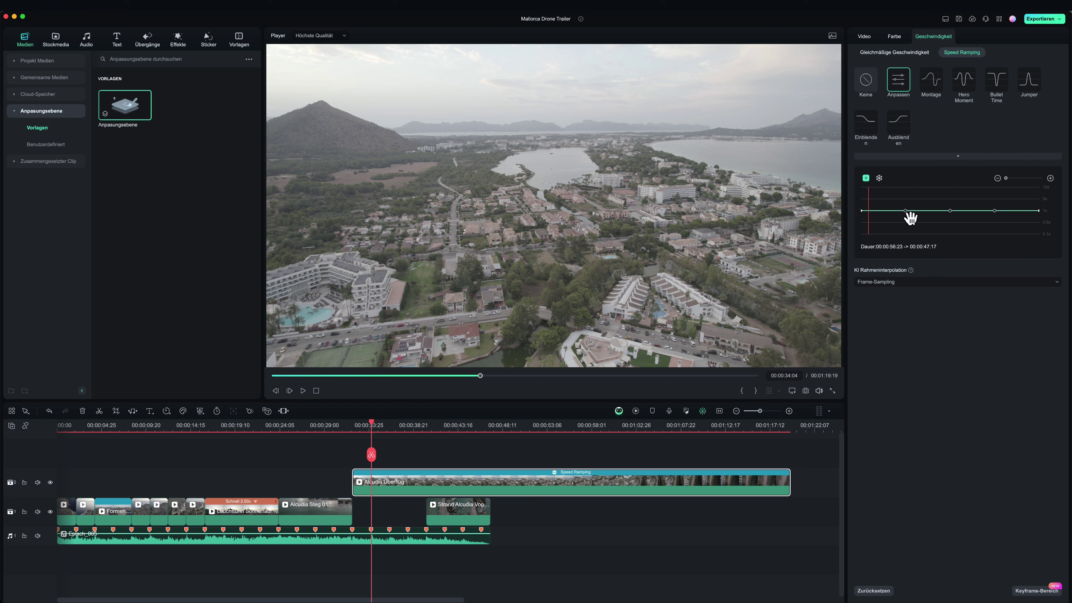
left_click_drag(911, 216, 872, 217)
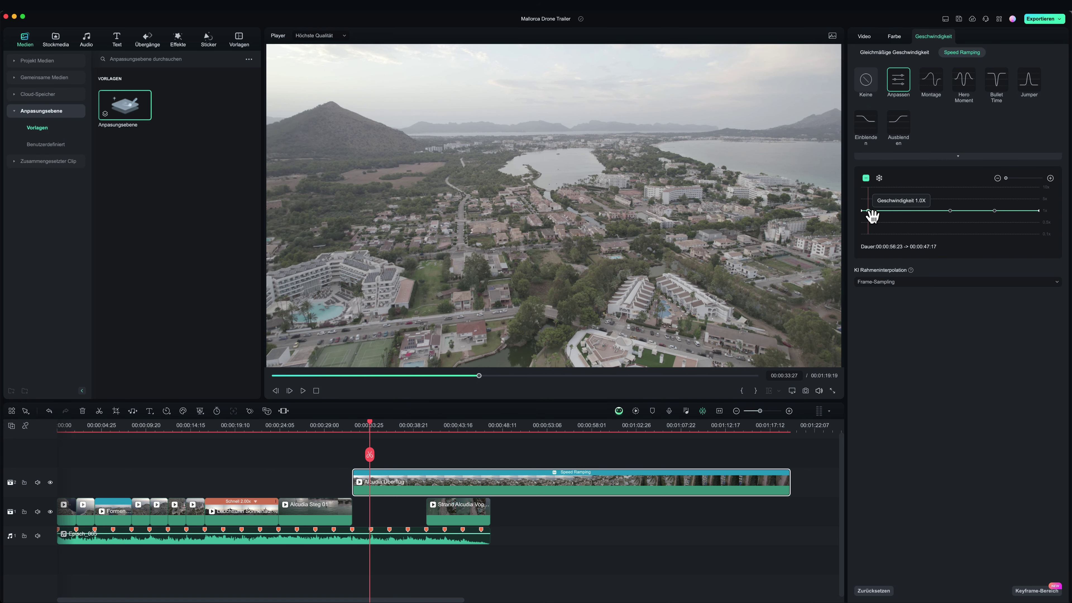
left_click_drag(872, 216, 872, 216)
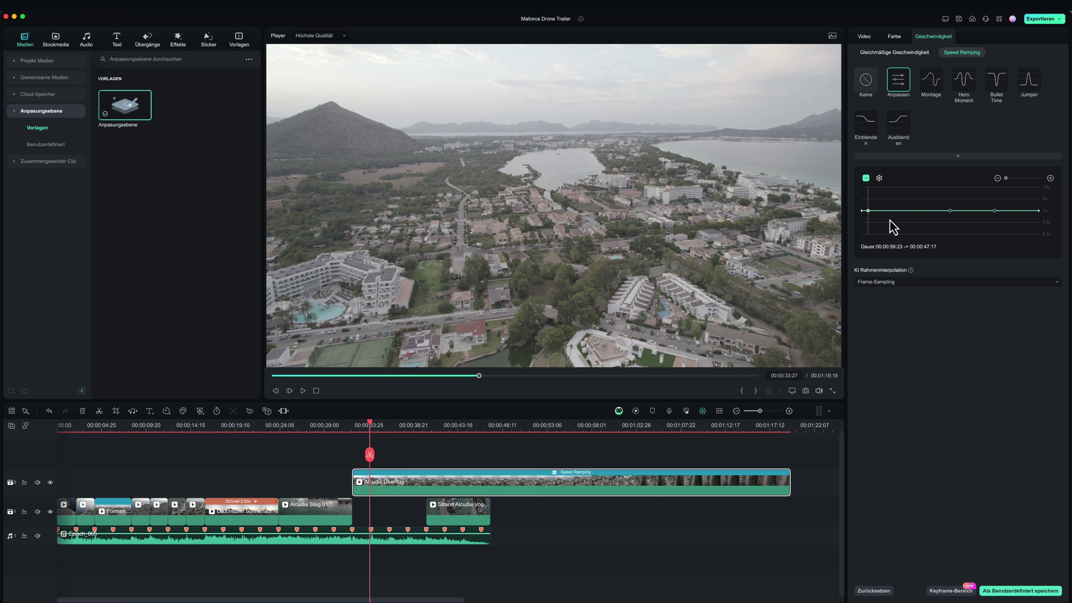
Move the second inner speed point just behind the first one and raise it to about 10x for a steep acceleration.
left_click_drag(955, 216, 877, 193)
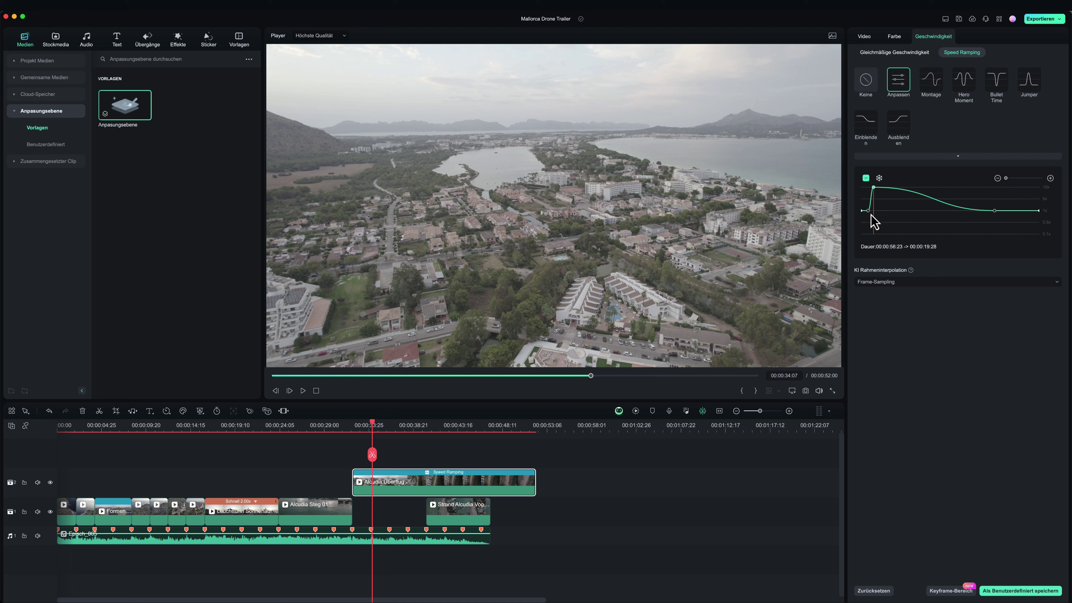
left_click_drag(875, 190, 906, 192)
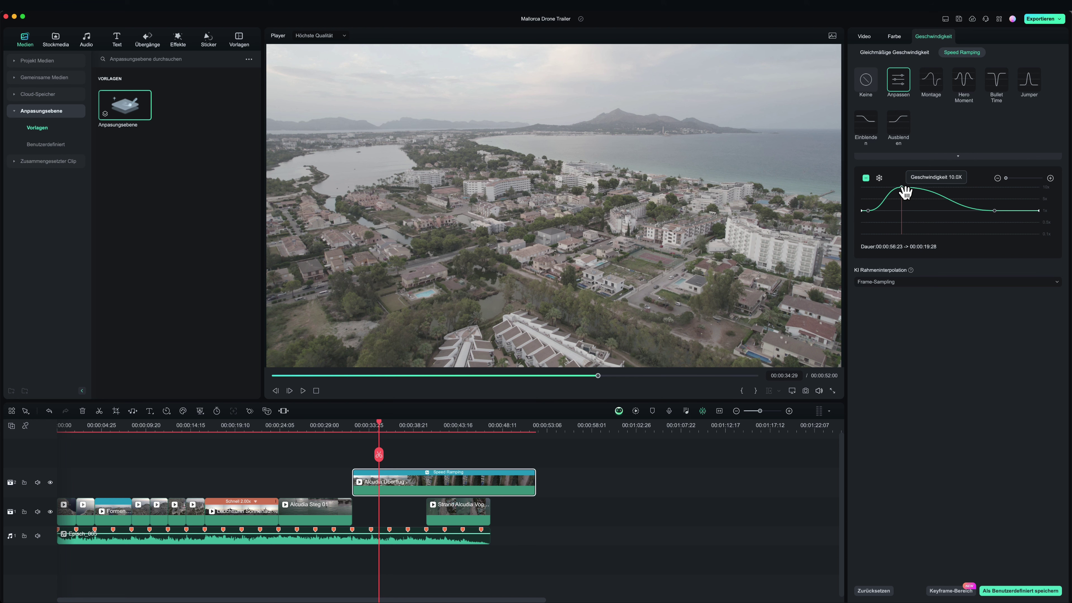
left_click_drag(906, 192, 892, 192)
left_click_drag(879, 192, 877, 192)
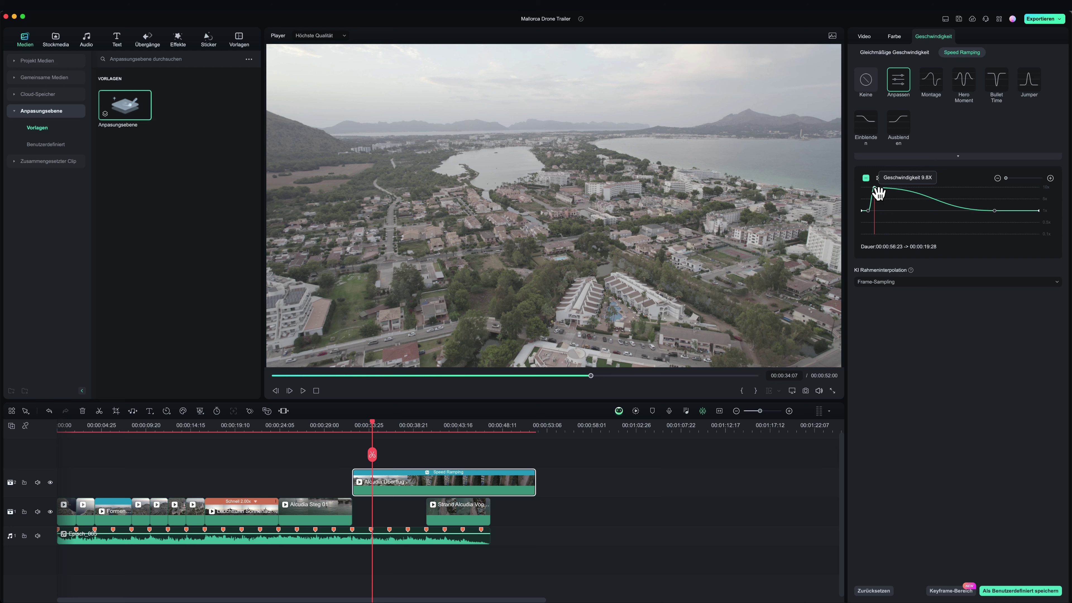
left_click_drag(879, 192, 874, 189)
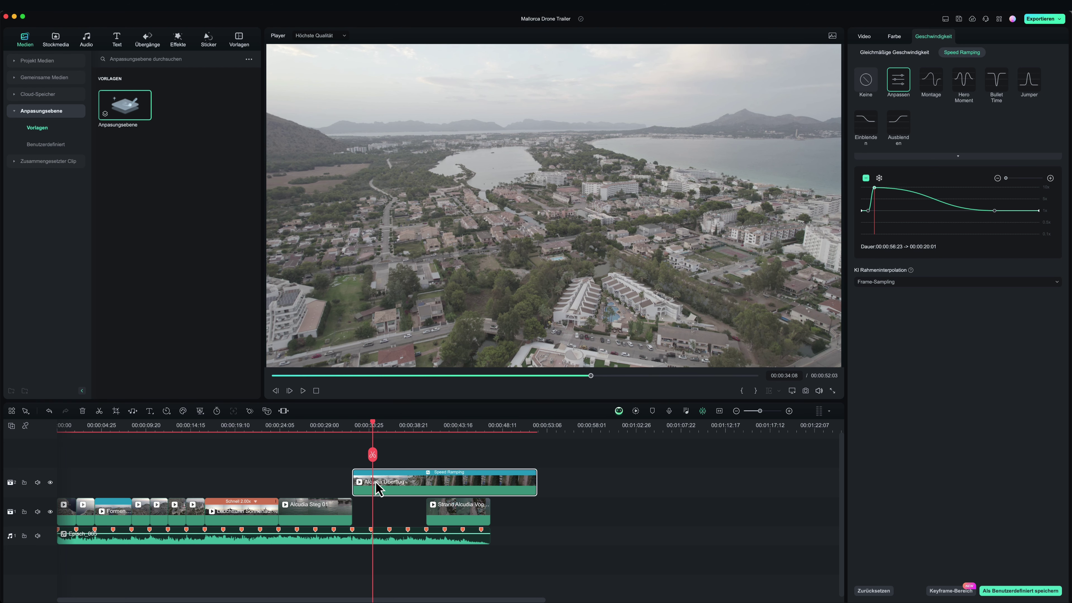
Play the Alcudia Überflug speed ramp from the clip's start to check the acceleration against the music markers.
left_click(351, 429)
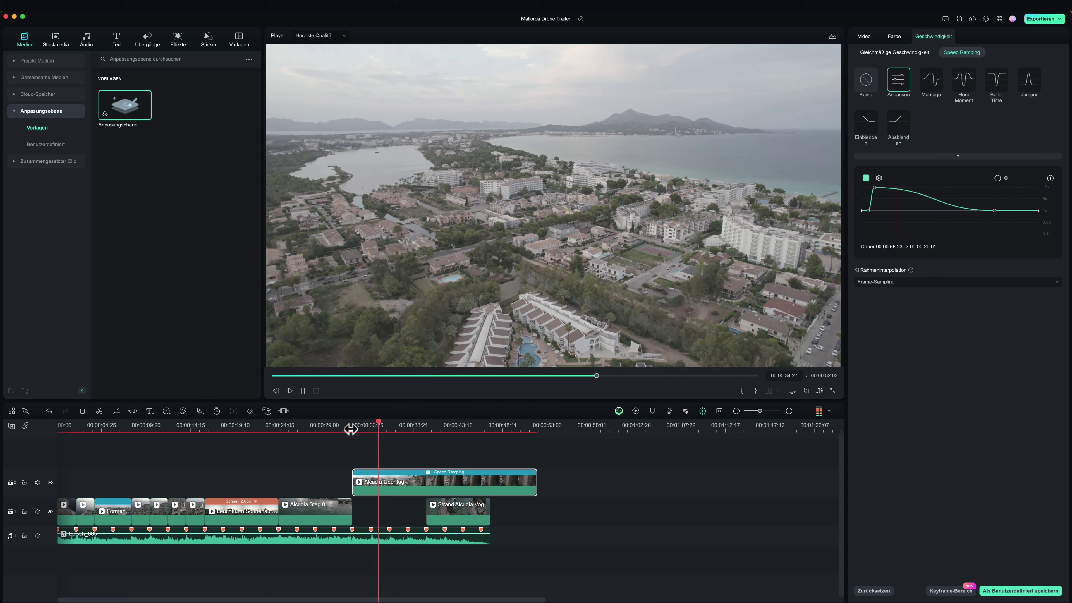
key("space")
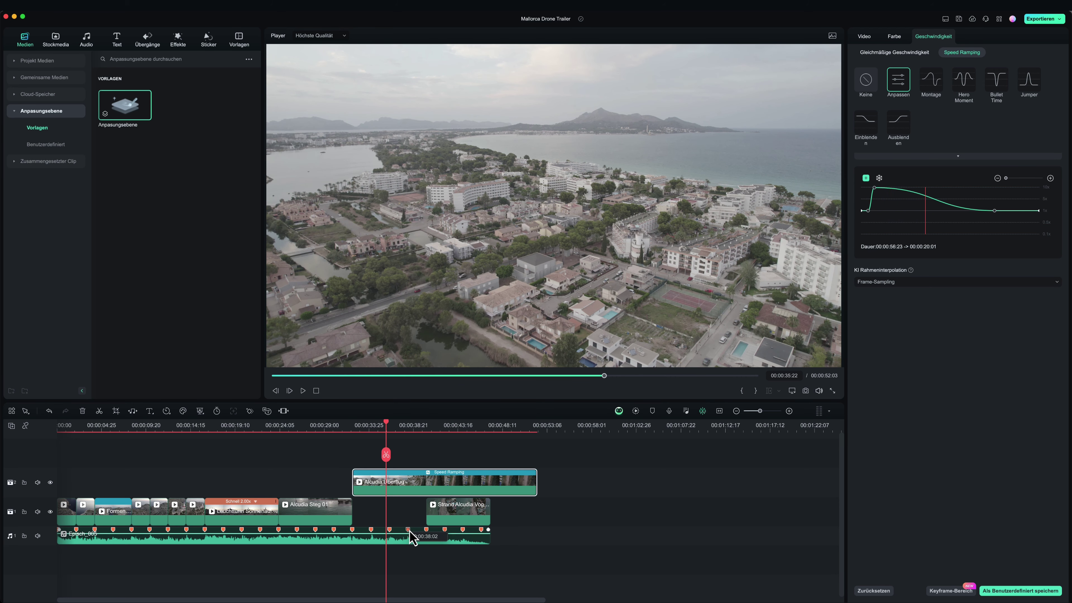
left_click(351, 426)
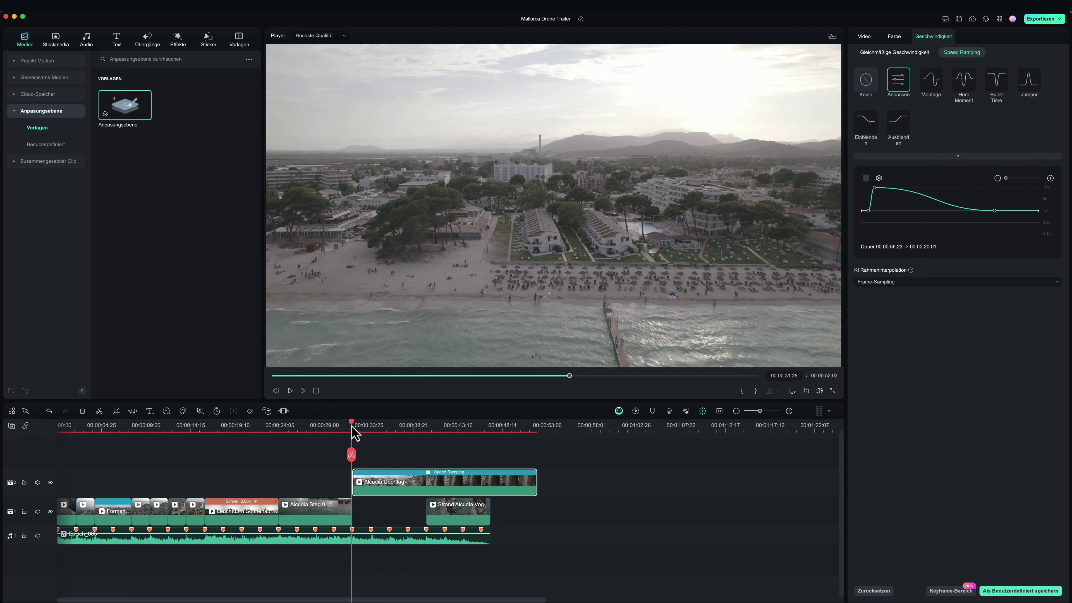
key("space")
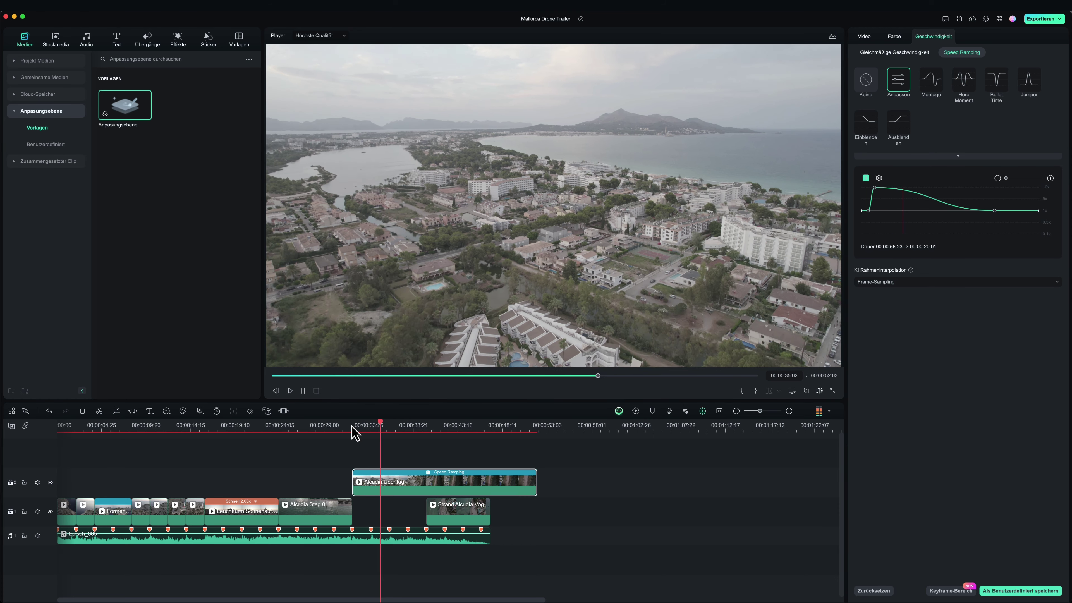
key("space")
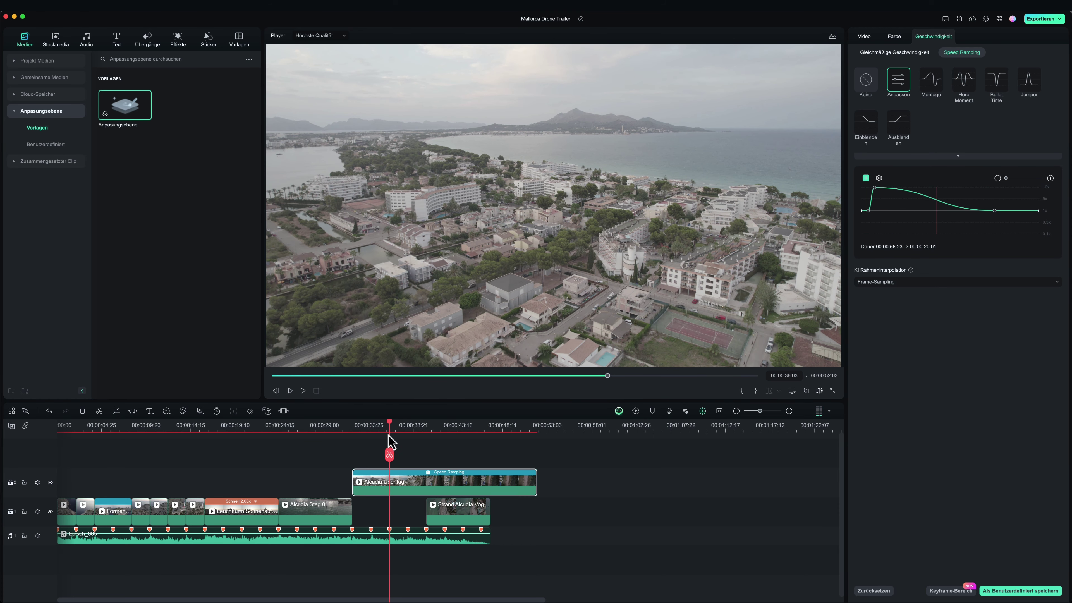
Move the last inner speed point to the music marker near 00:00:36:01 and raise it to about 10x.
left_click(391, 424)
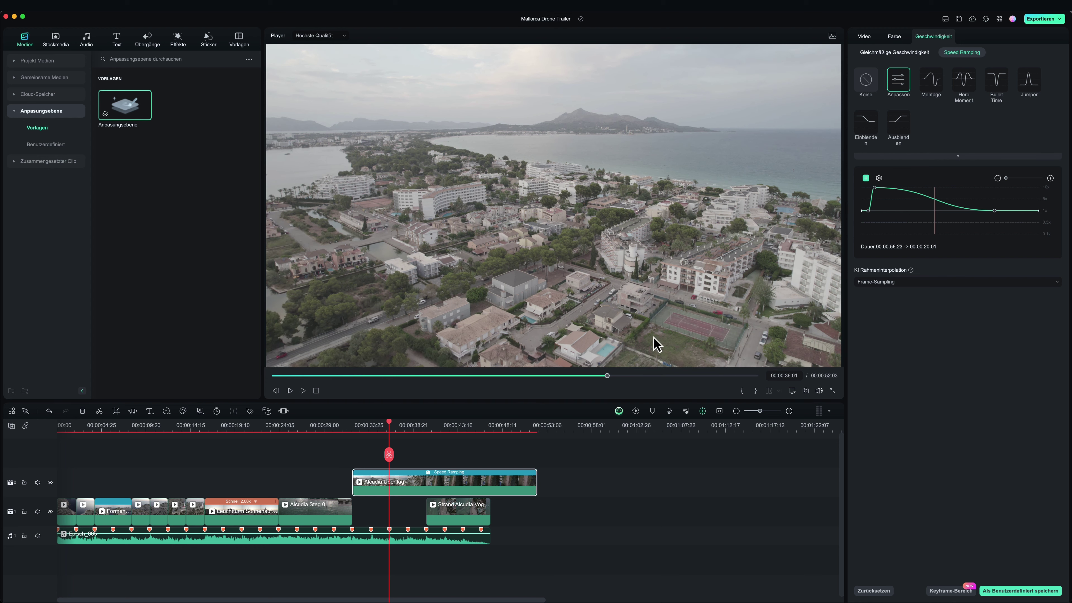
left_click_drag(1000, 215, 960, 196)
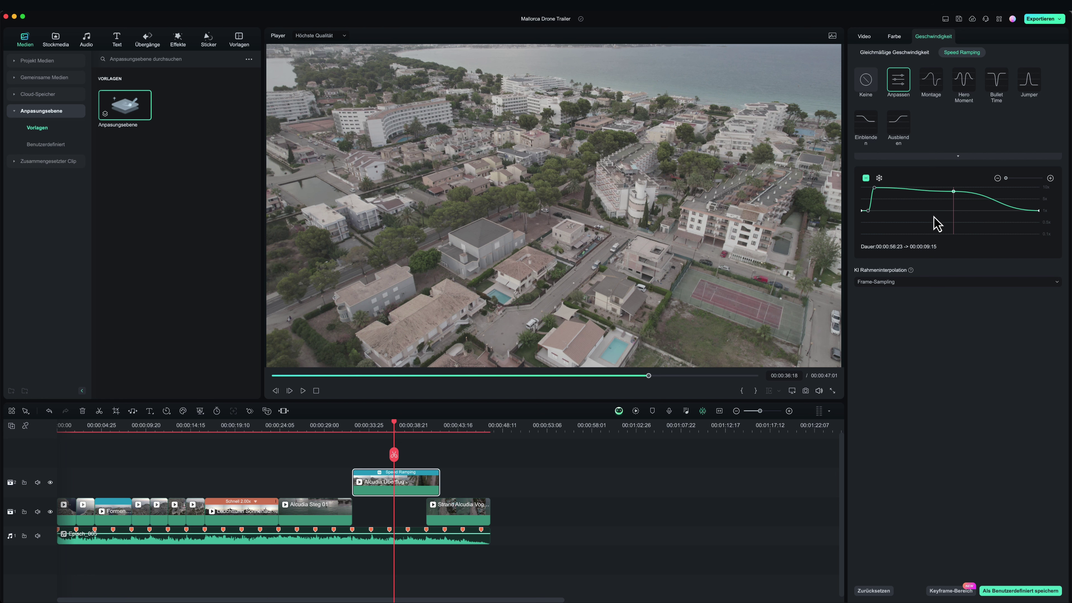
left_click(953, 191)
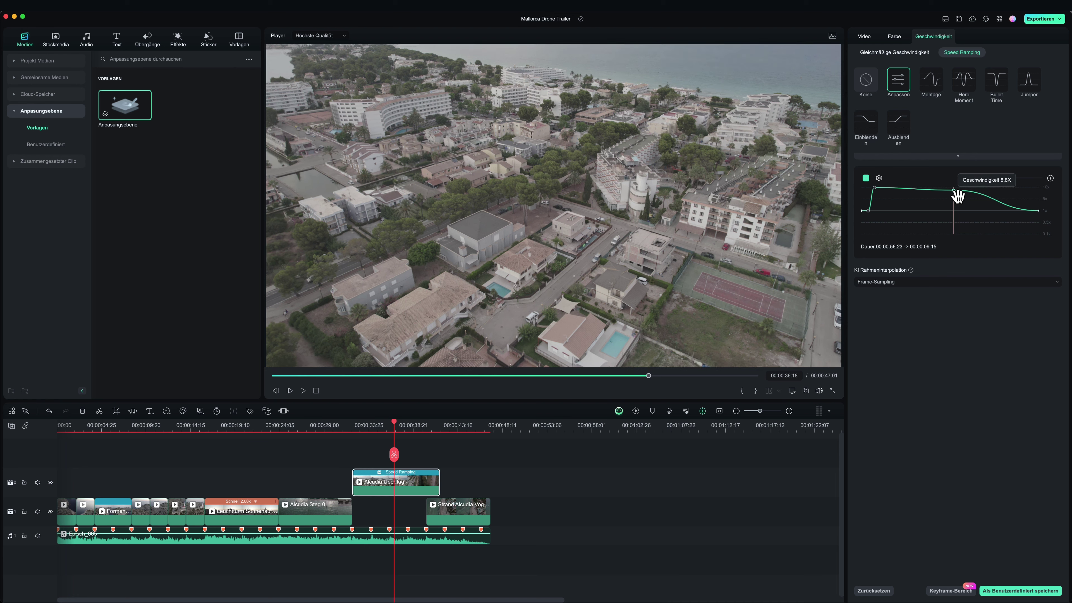
left_click_drag(955, 195, 937, 194)
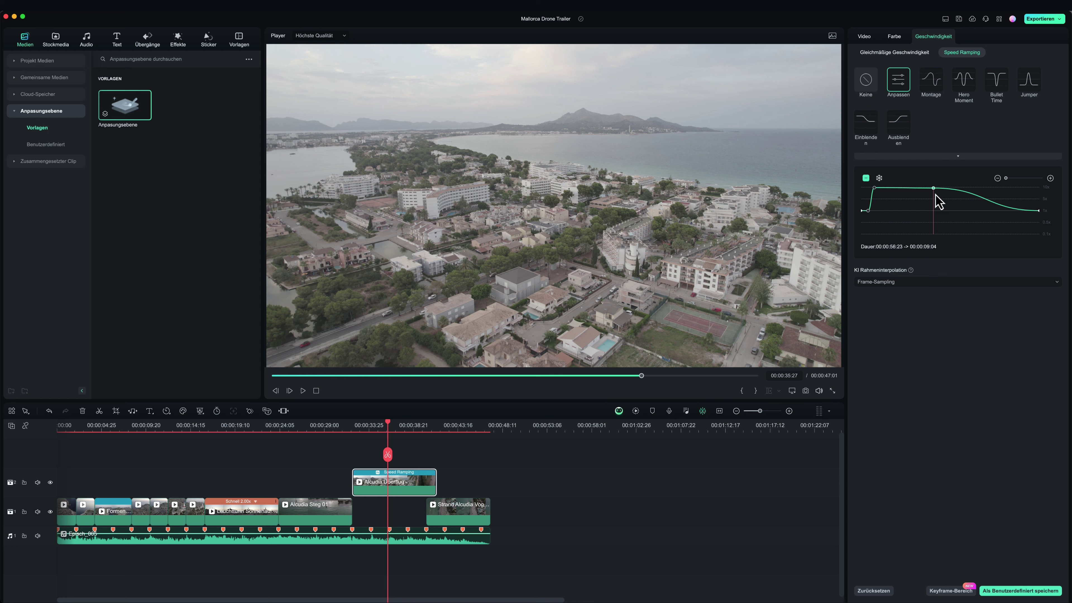
Add a speed point shortly after the fast stretch and lower it to about 1x for a sharp slowdown.
left_click(940, 191)
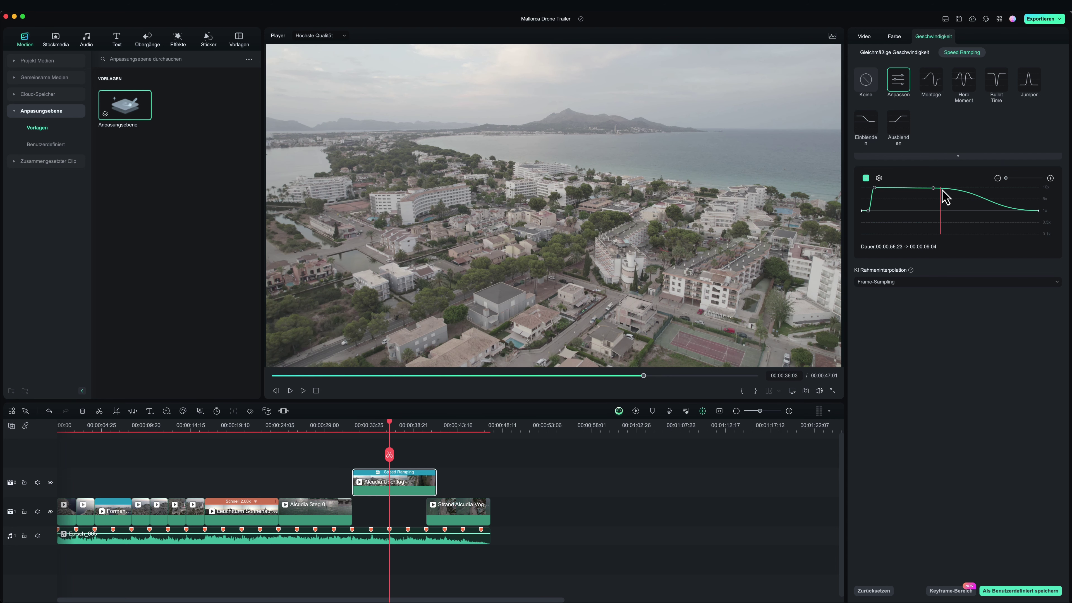
left_click(866, 178)
left_click_drag(941, 189, 944, 216)
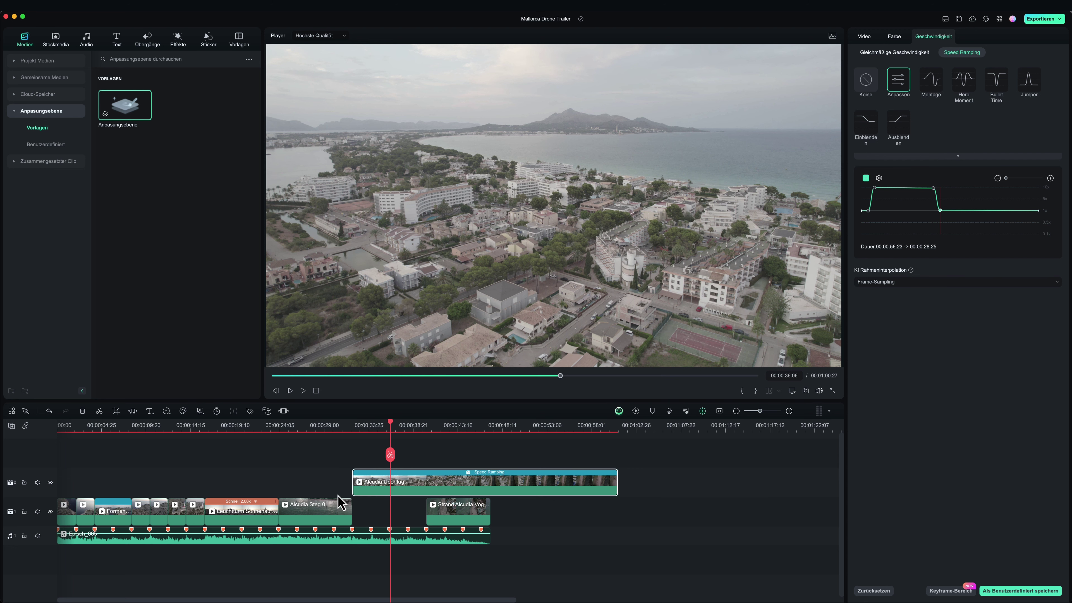
Play the ramp from just before the clip and add a 1x speed point at the music marker near 00:00:37:25.
left_click(347, 428)
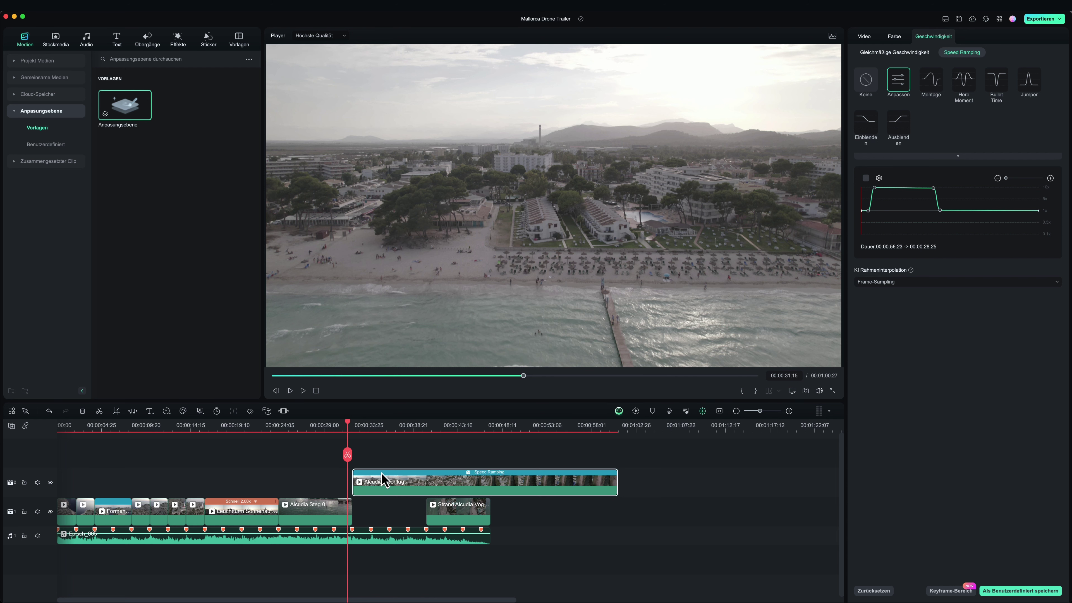
key("space")
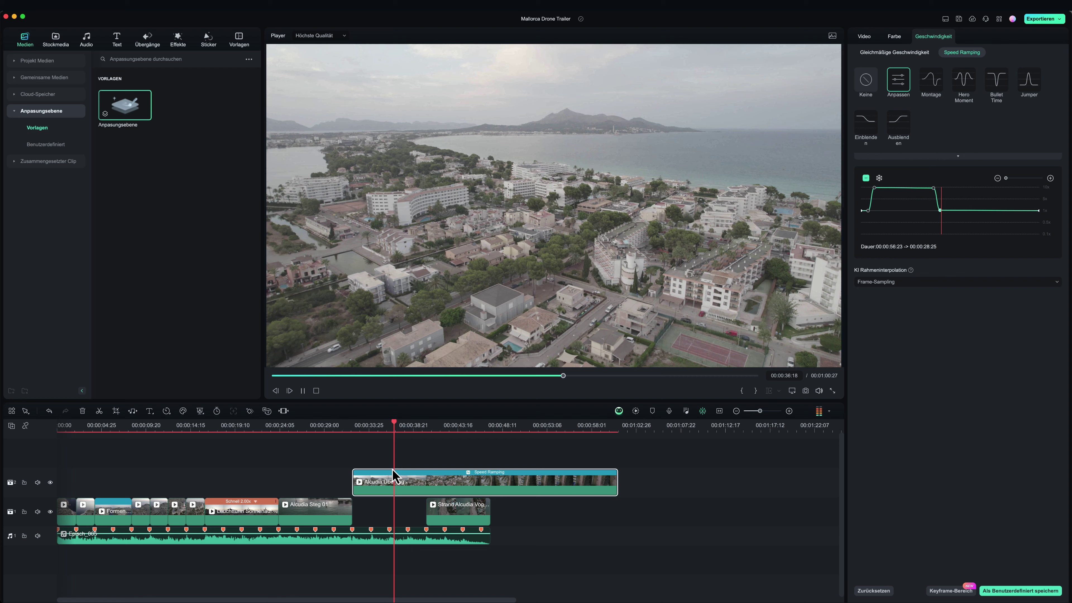
key("space")
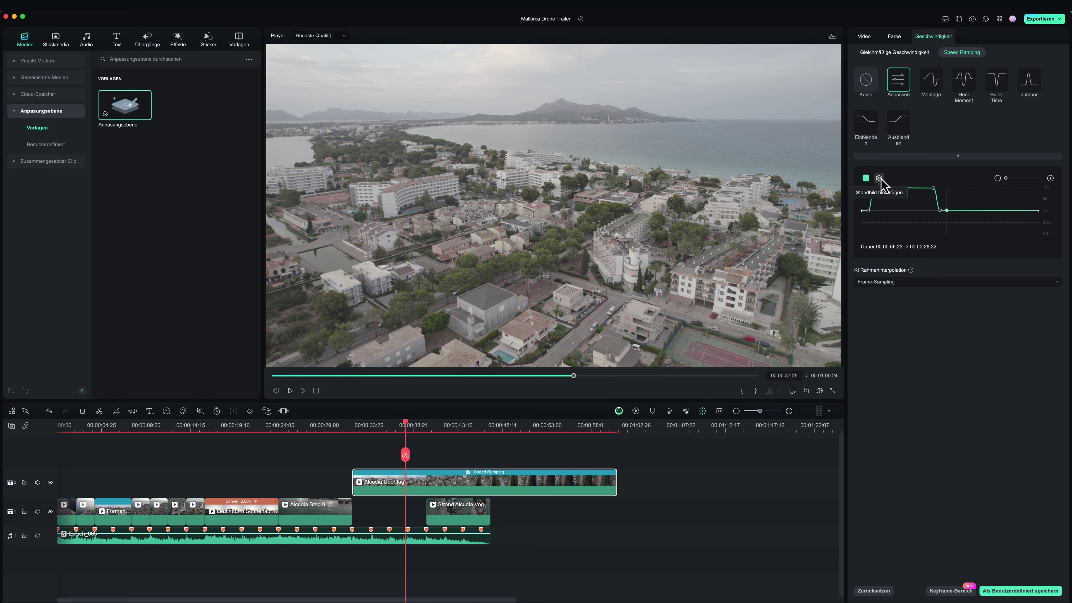
Add a speed point shortly after the slow stretch, raise it above 5x, and render the timeline preview.
left_click(950, 191)
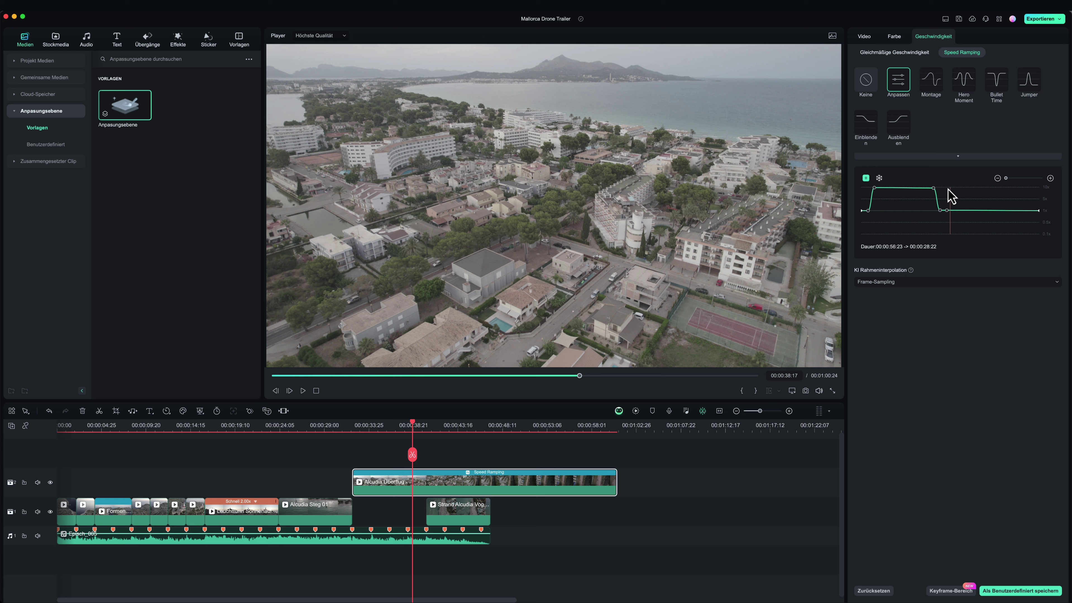
left_click(866, 178)
left_click_drag(953, 212, 955, 197)
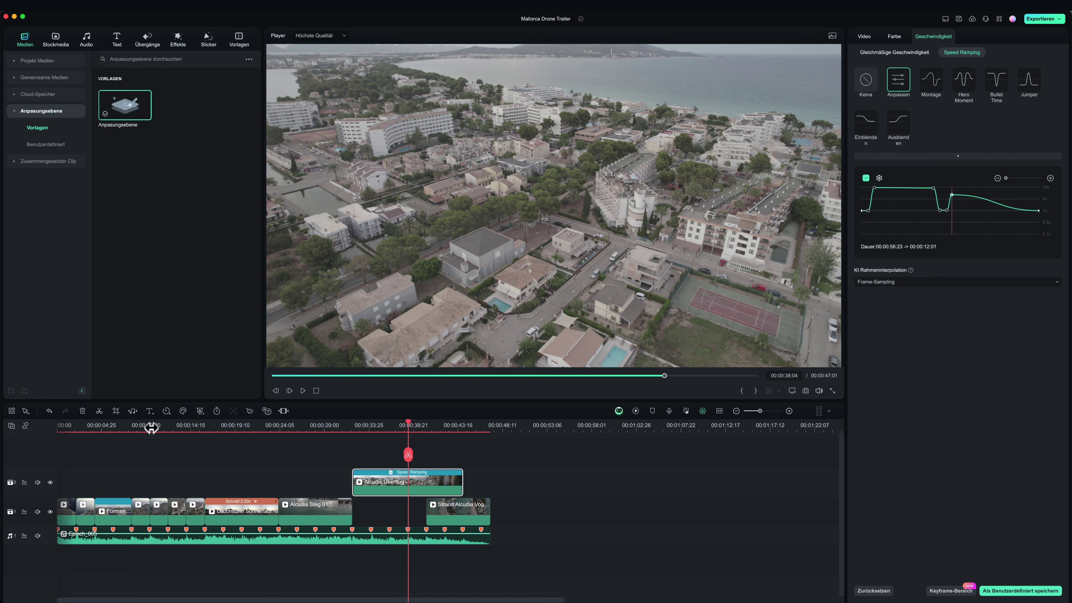
left_click(635, 411)
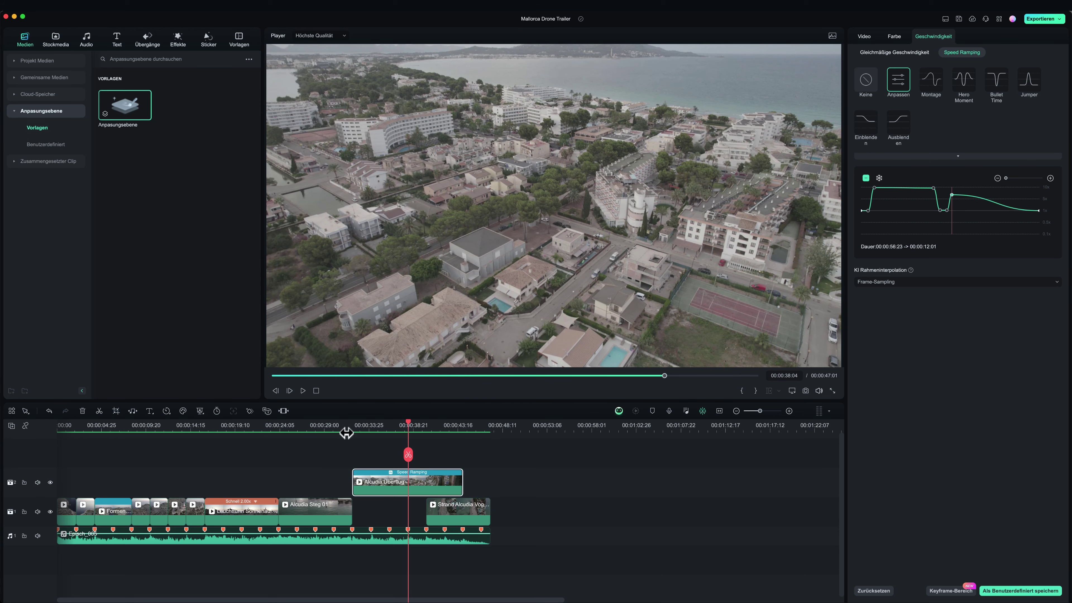
Play the ramp from just before the clip and lower the speed after the slow stretch to slightly above 1x.
left_click(347, 431)
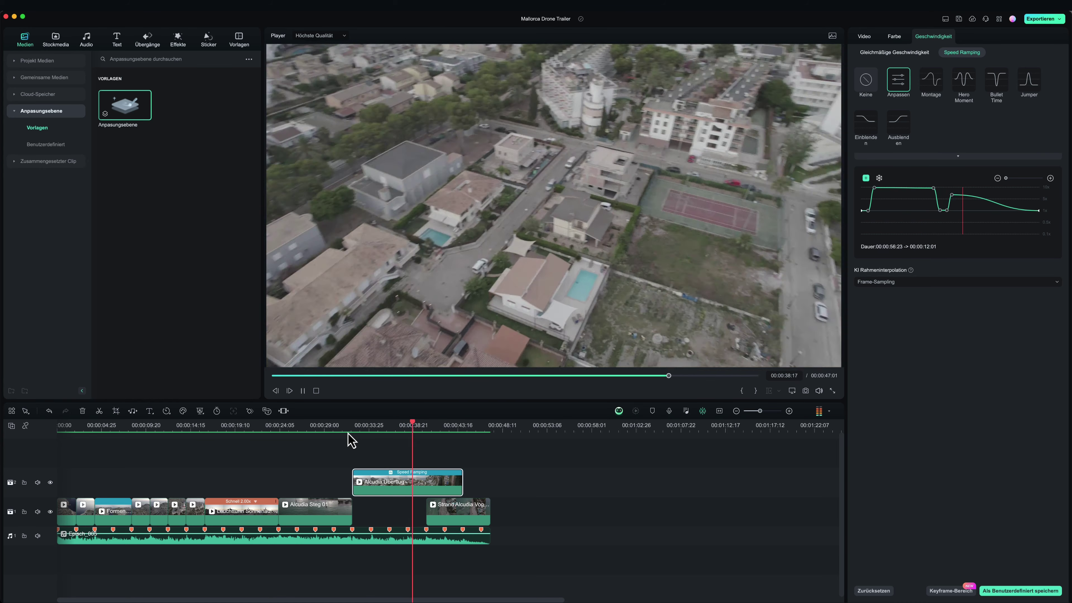
key("space")
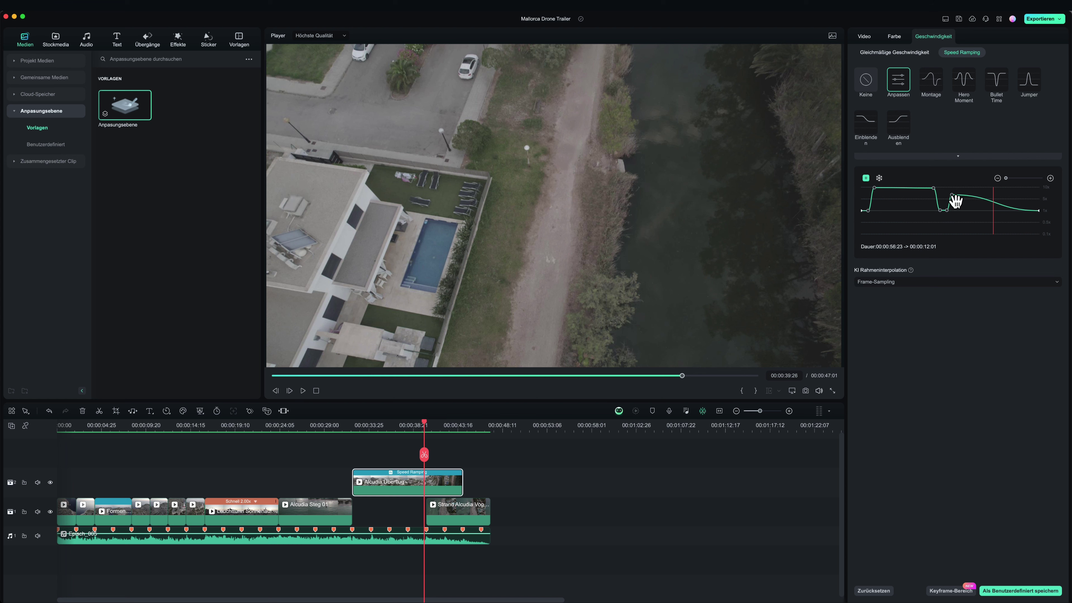
left_click_drag(955, 202, 952, 208)
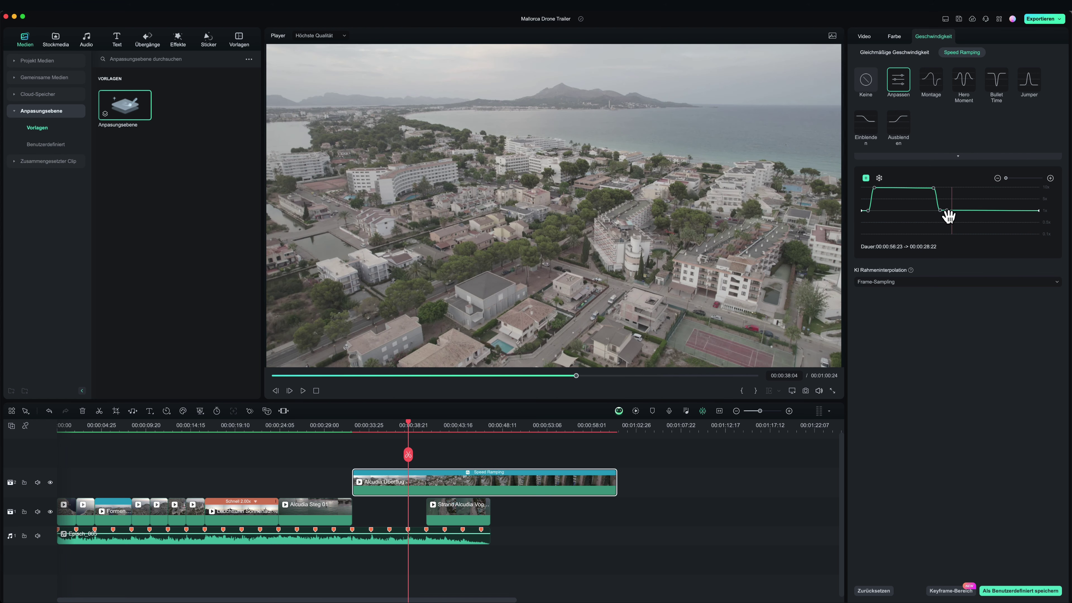
left_click(952, 216)
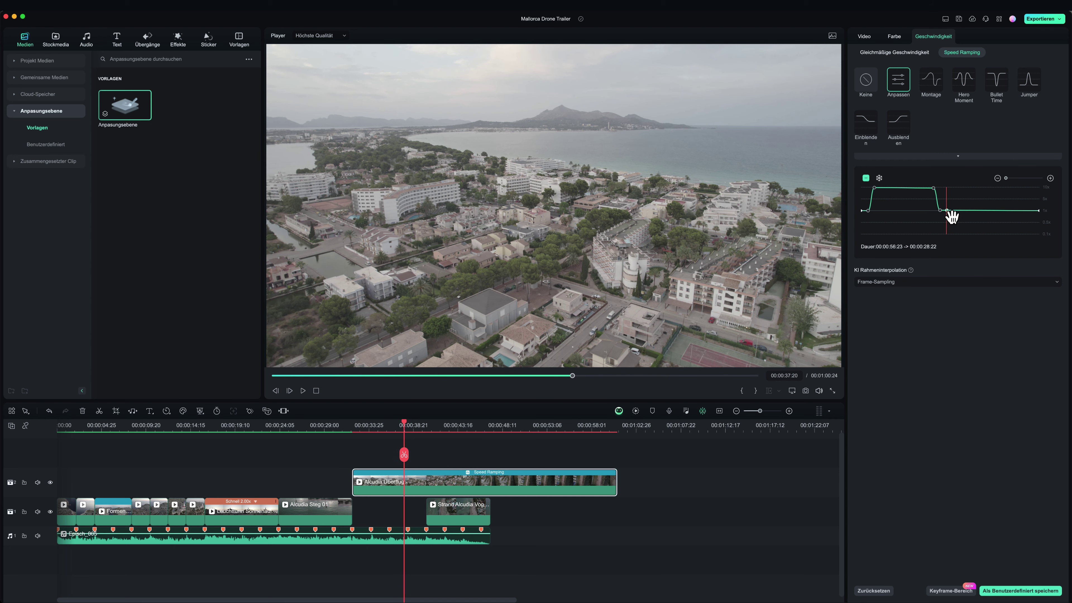
left_click_drag(951, 216, 952, 211)
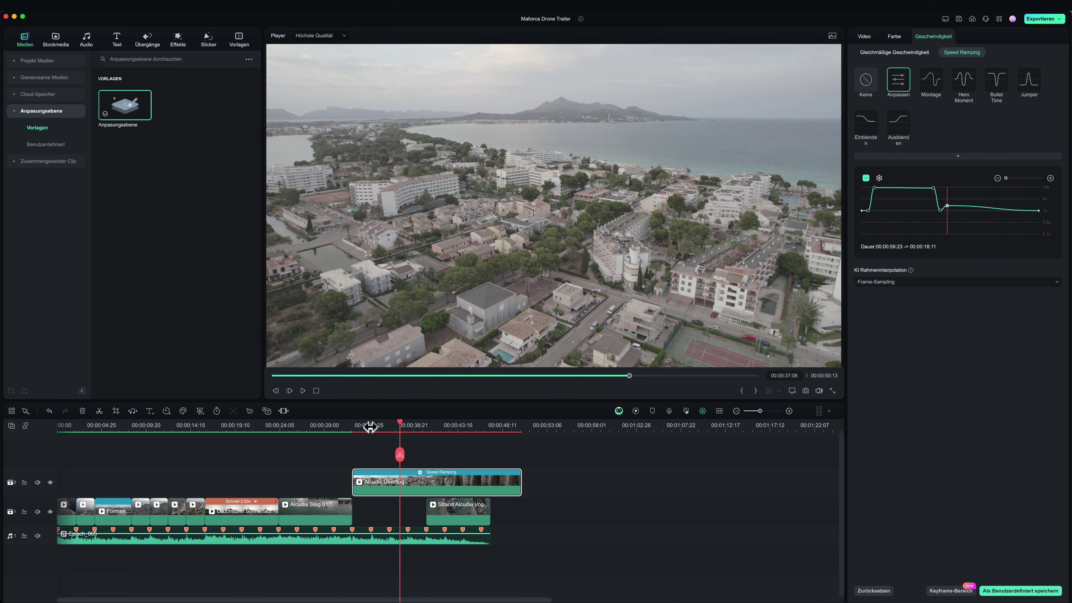
Replay the ramp, lower the last inner speed point slightly, and trim the Alcudia Überflug clip's end to the start of the Strand Alcudia clip.
left_click(384, 426)
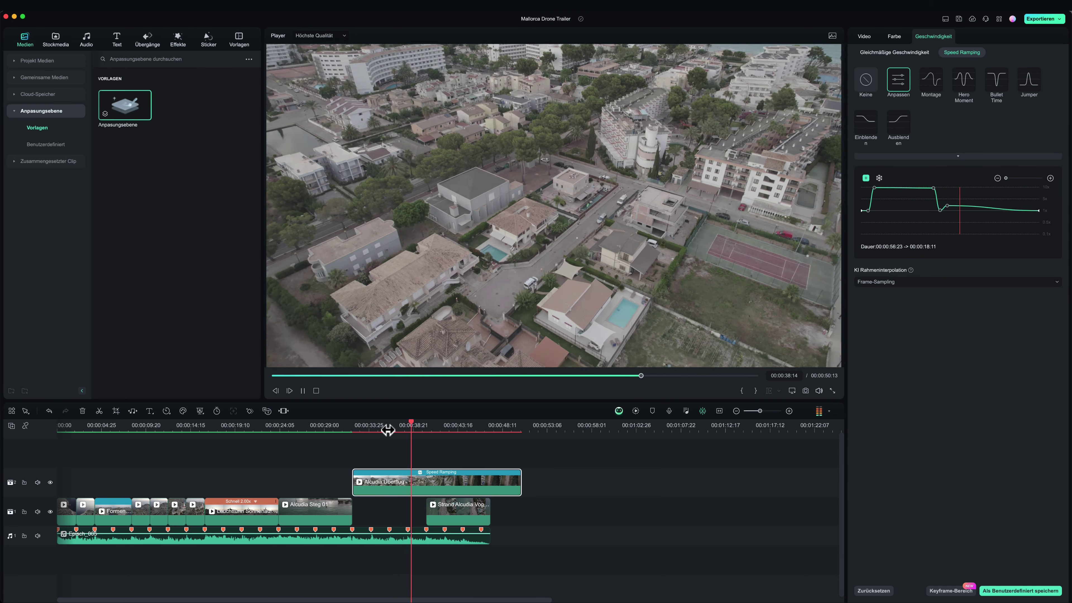
key("space")
key("space")
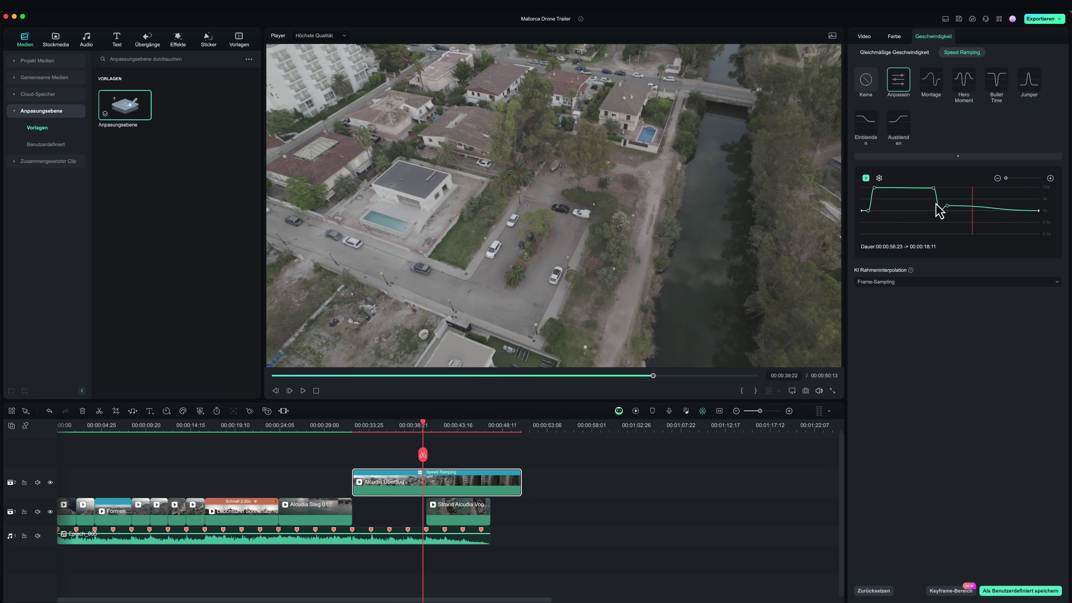
left_click_drag(951, 211, 950, 214)
left_click_drag(560, 477, 426, 481)
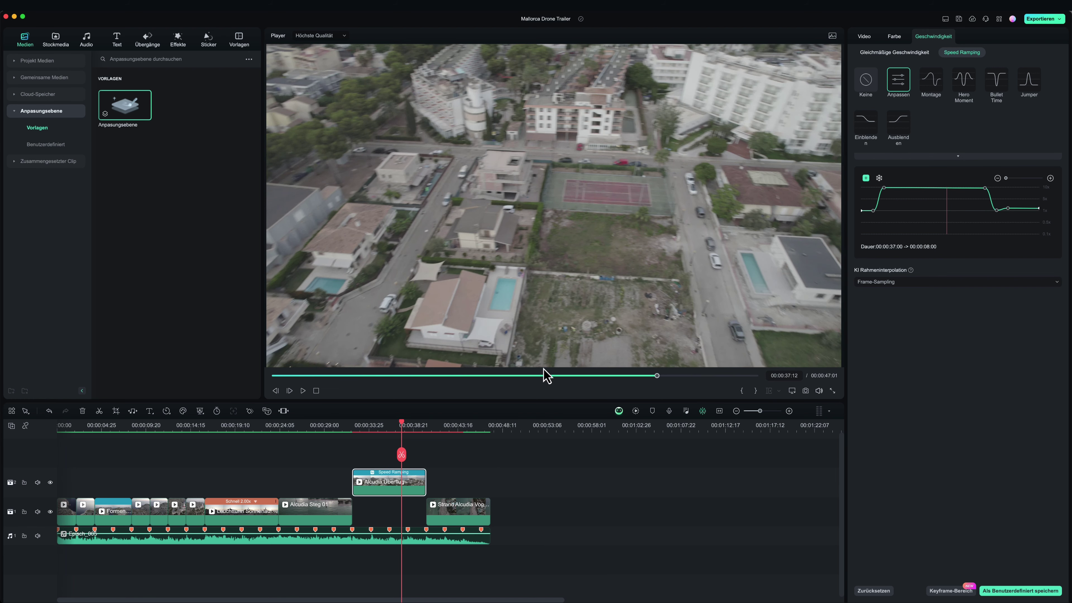
Lower both speed points of the fast stretch to about 8x and shift the second one slightly earlier.
left_click_drag(887, 193, 886, 198)
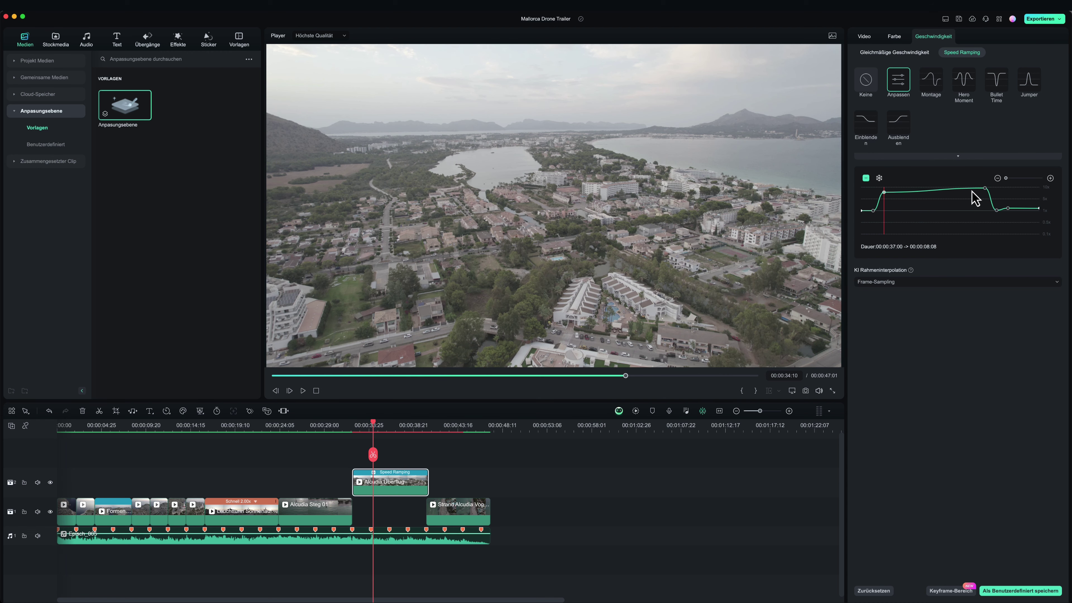
left_click(986, 190)
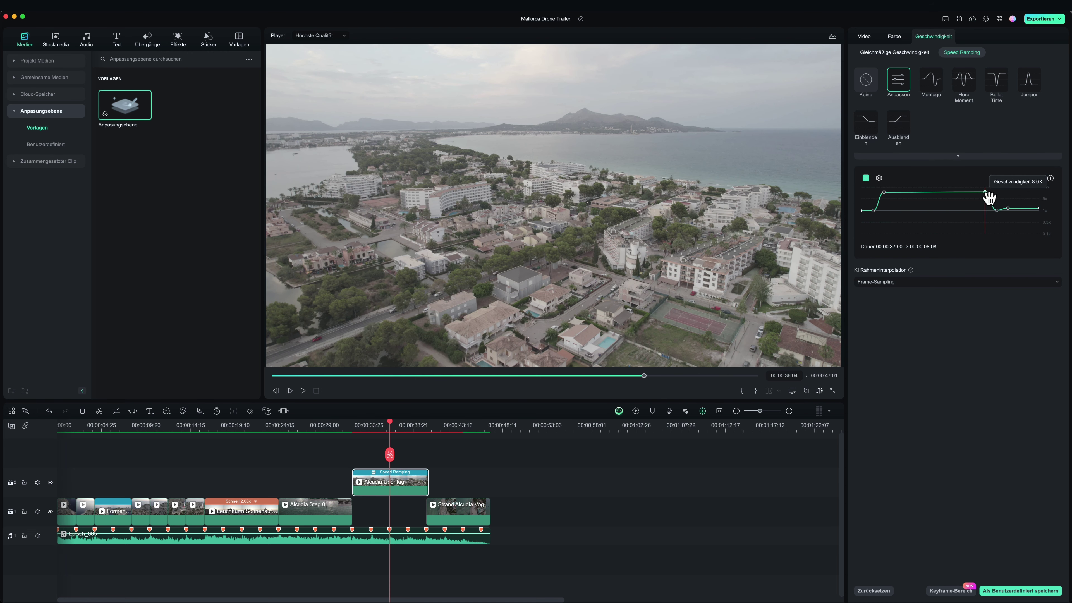
left_click_drag(993, 210, 984, 196)
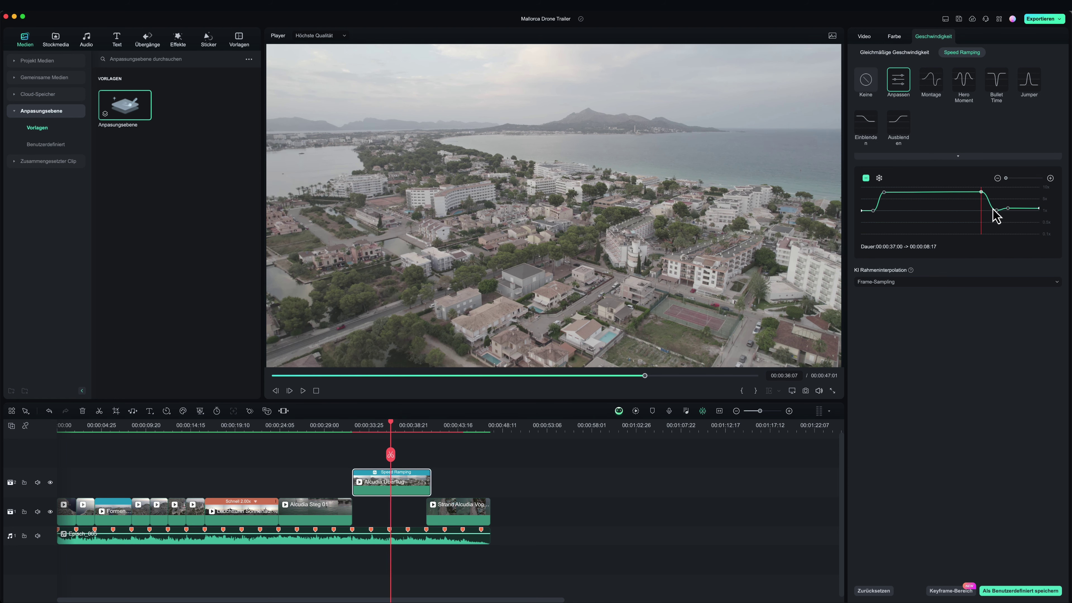
Lower the last inner speed point to about 1x and play the slow section of the ramp.
left_click(1009, 209)
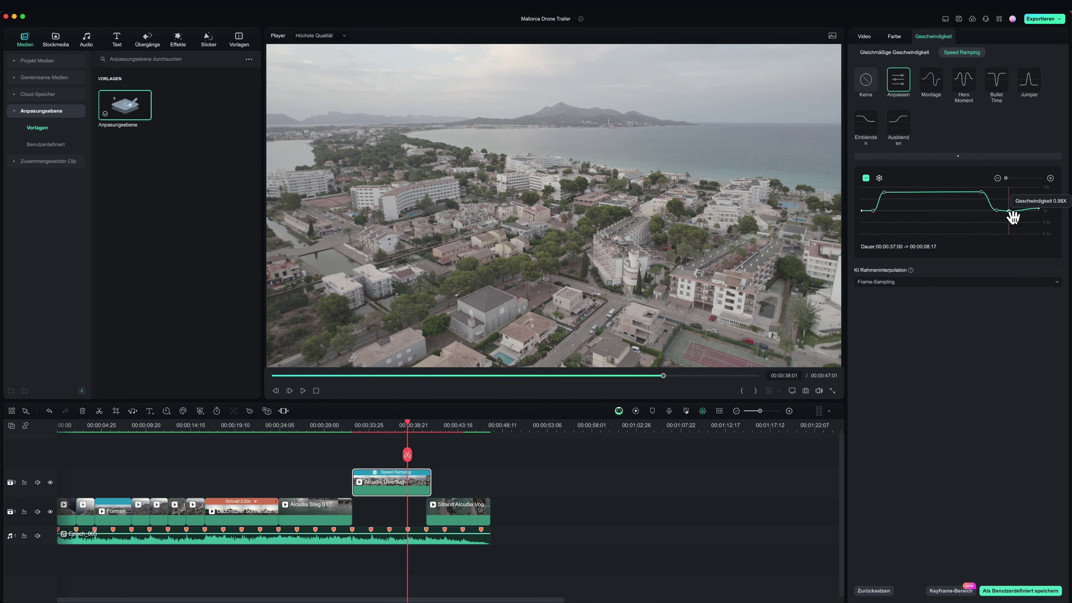
left_click_drag(1012, 216, 1012, 214)
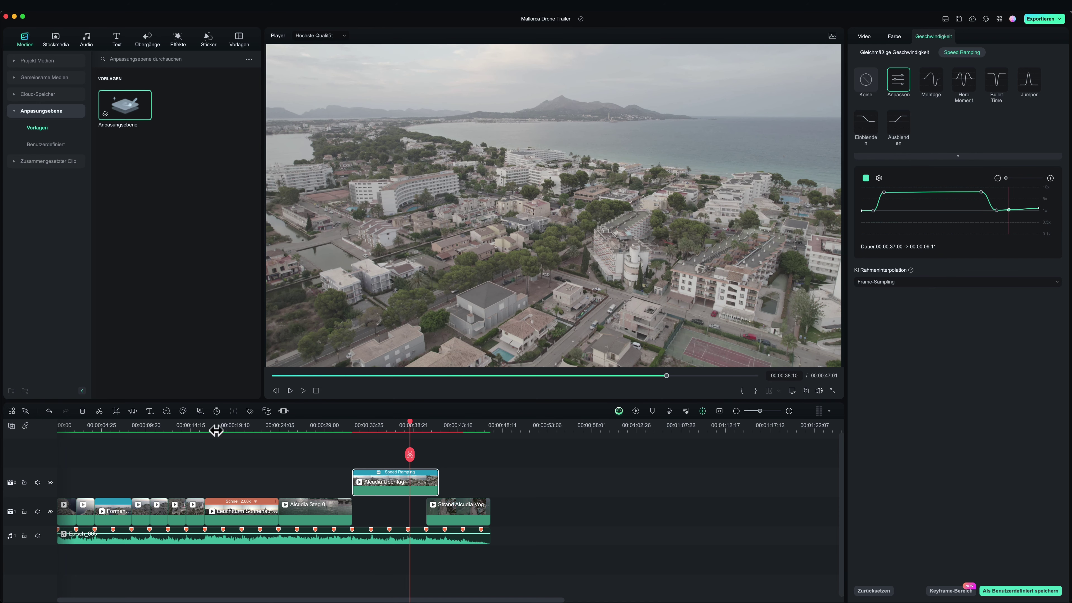
left_click(397, 426)
key("space")
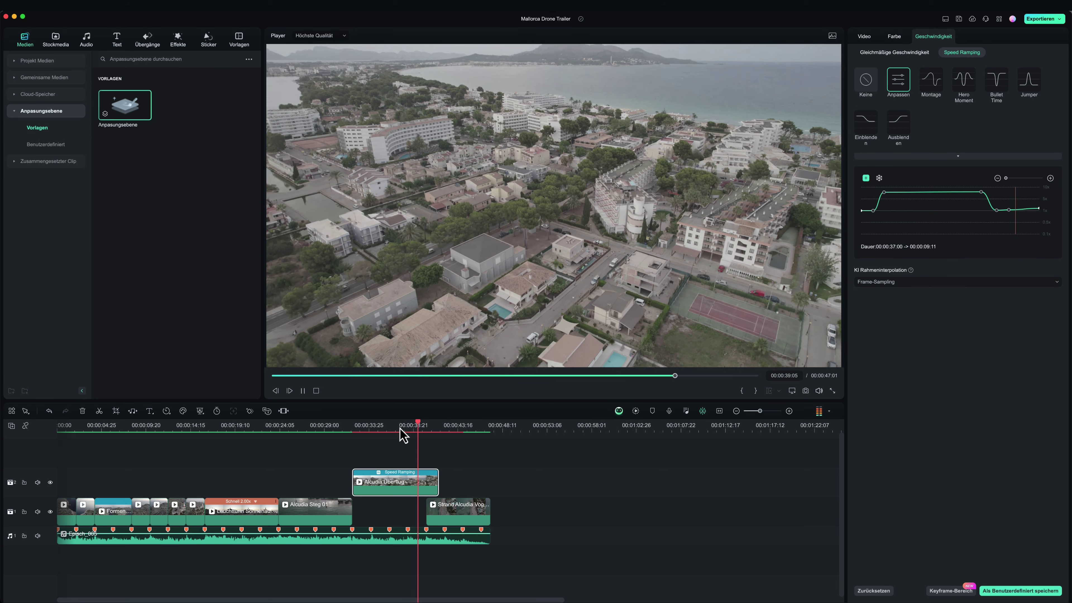
key("space")
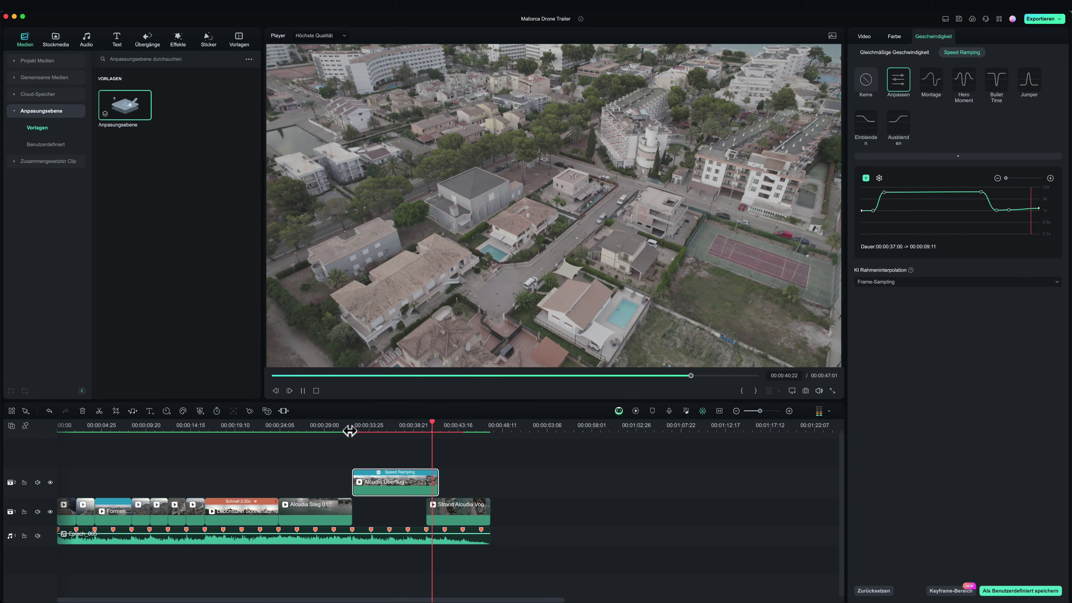
Render the timeline preview and play the full speed ramp from just before the Alcudia Überflug clip.
left_click(348, 427)
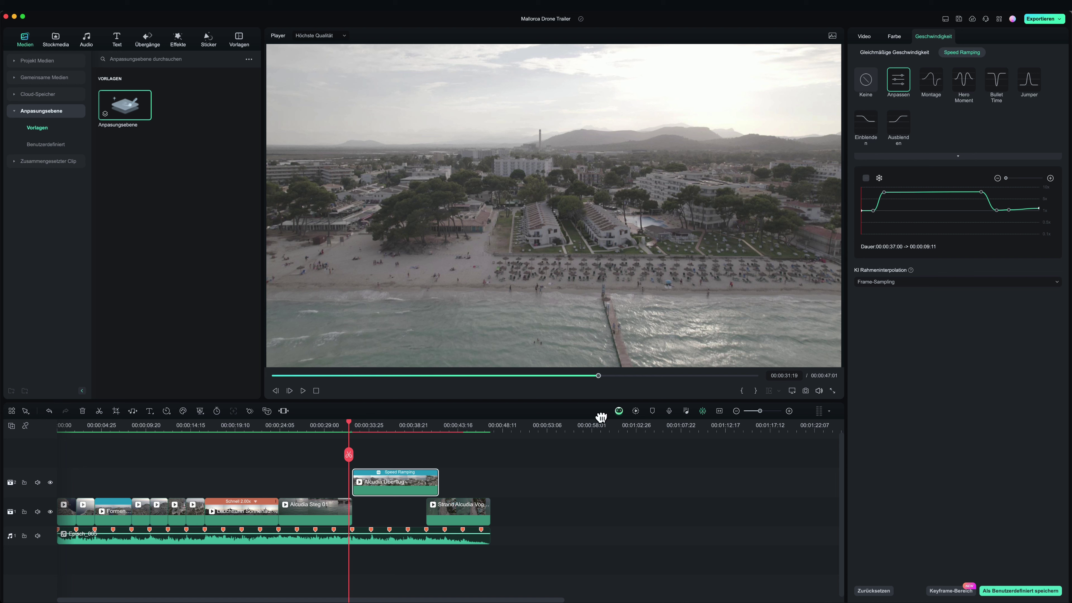
left_click(636, 411)
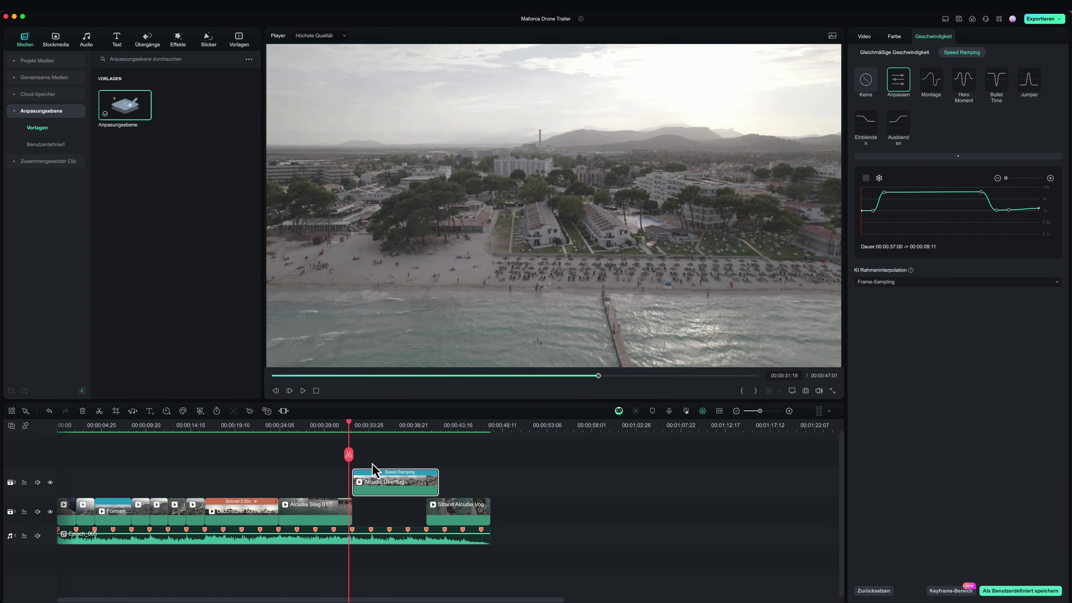
key("space")
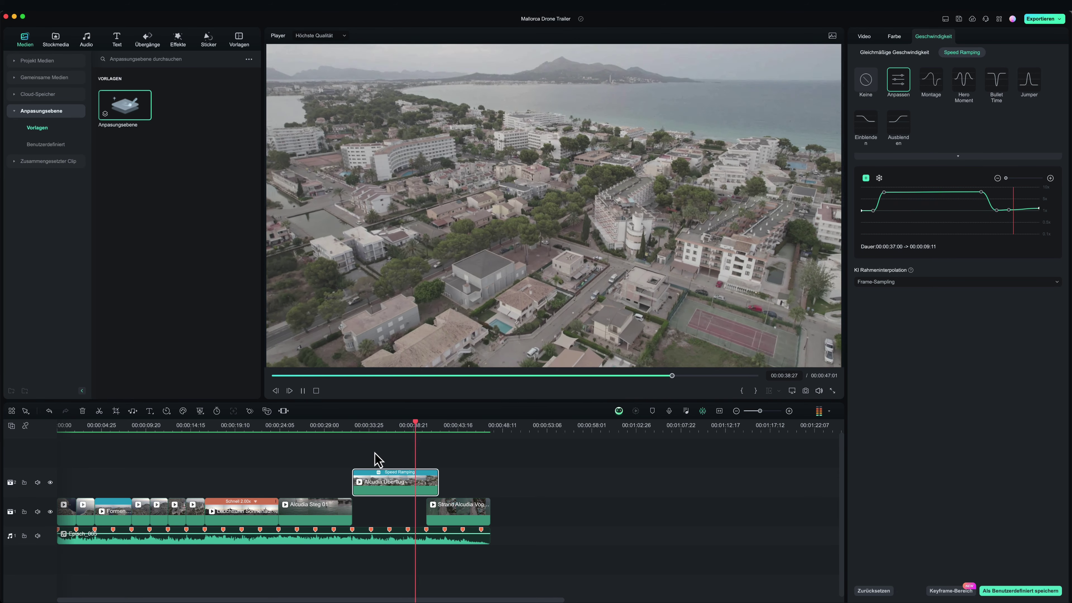
key("space")
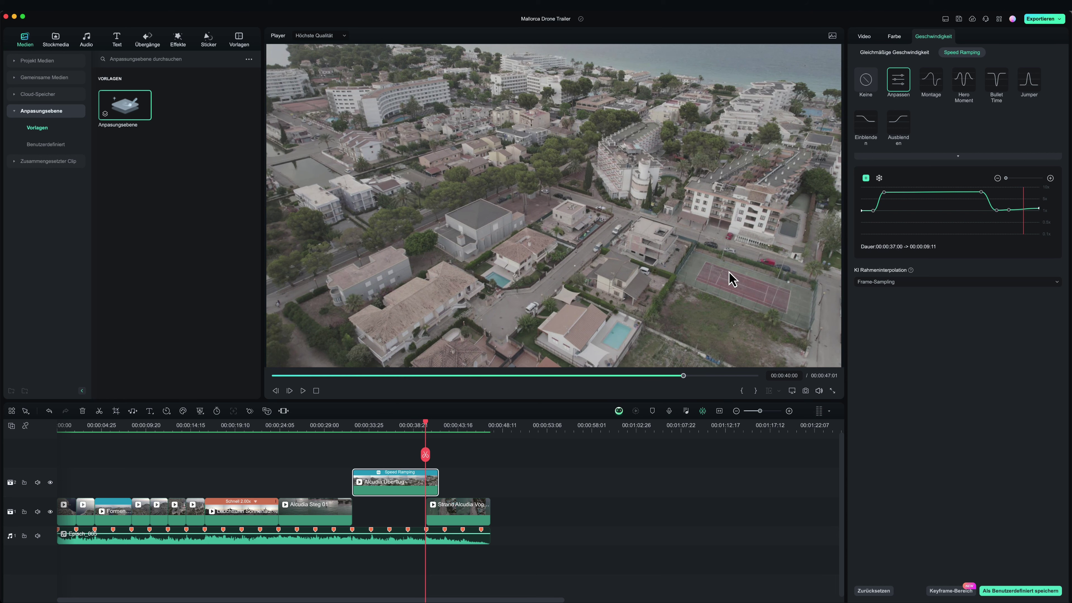
Trim the Alcudia Überflug clip's end to fit the gap before Strand Alcudia, move it into the main video track, and play the transition.
left_click_drag(438, 481, 390, 504)
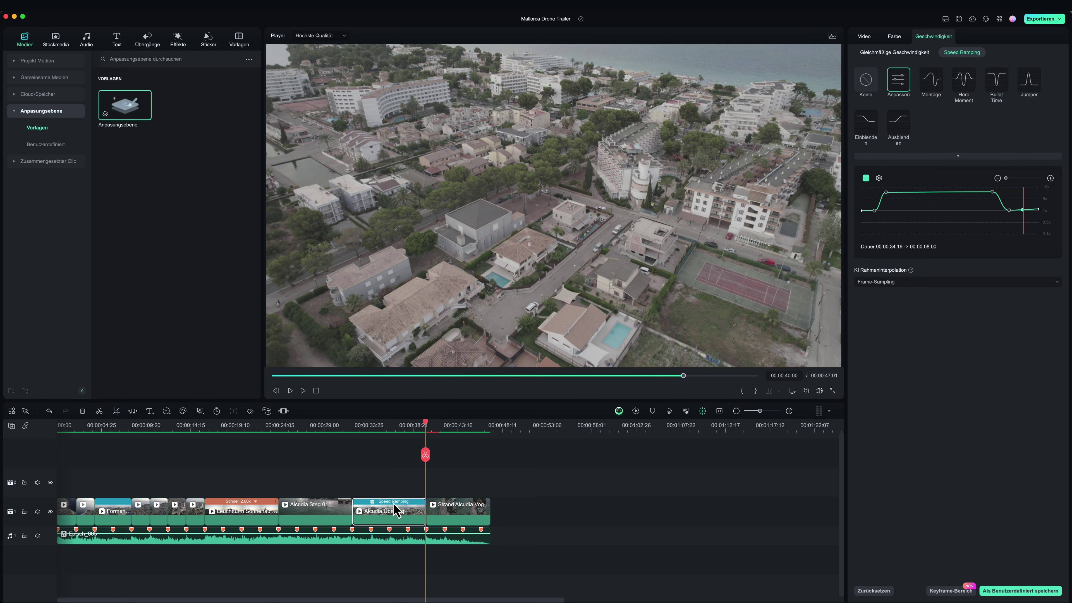
key("space")
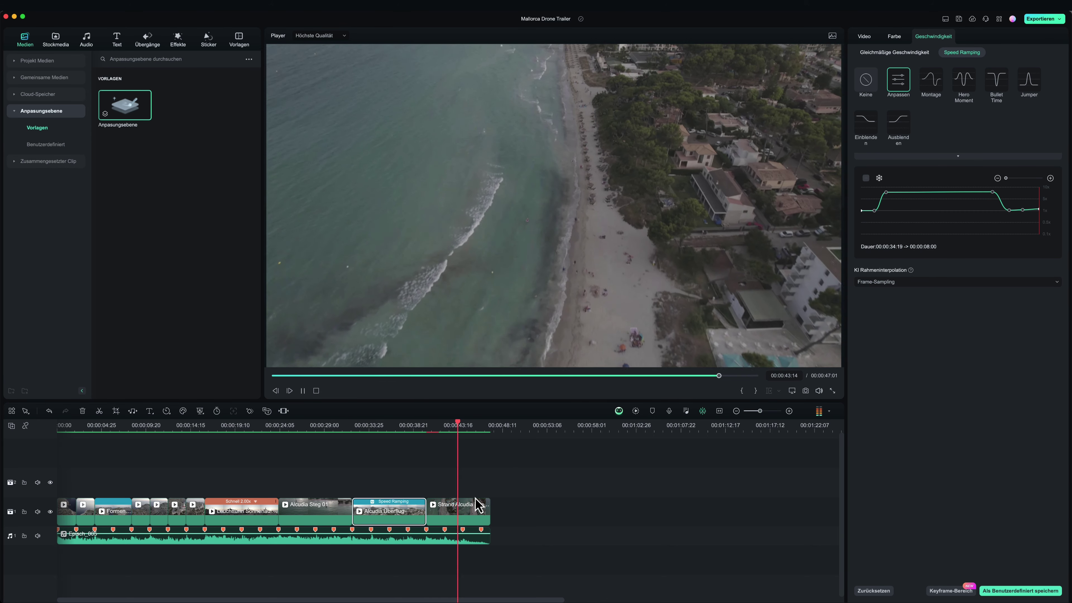
key("space")
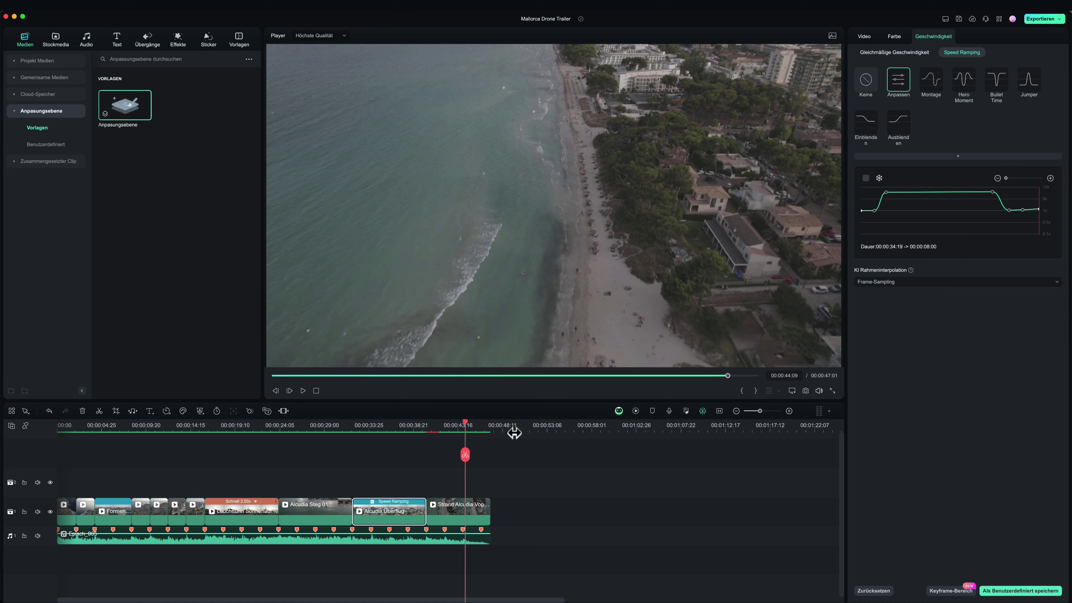
Fade out the Strand Alcudia clip with opacity keyframes of 100 at 00:00:44:09 and 0 at its end.
left_click(474, 520)
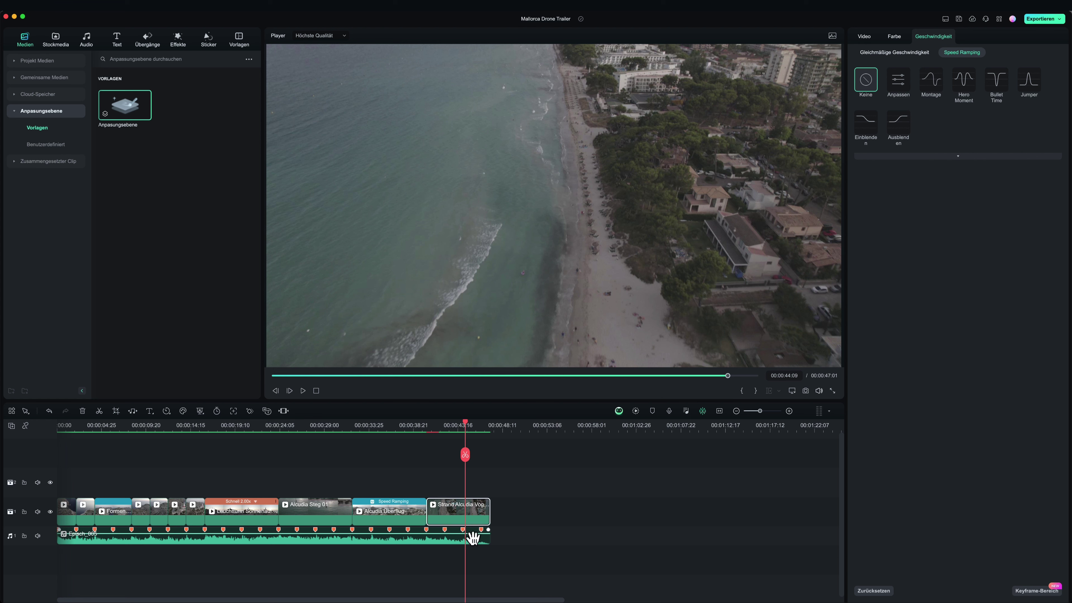
left_click(865, 38)
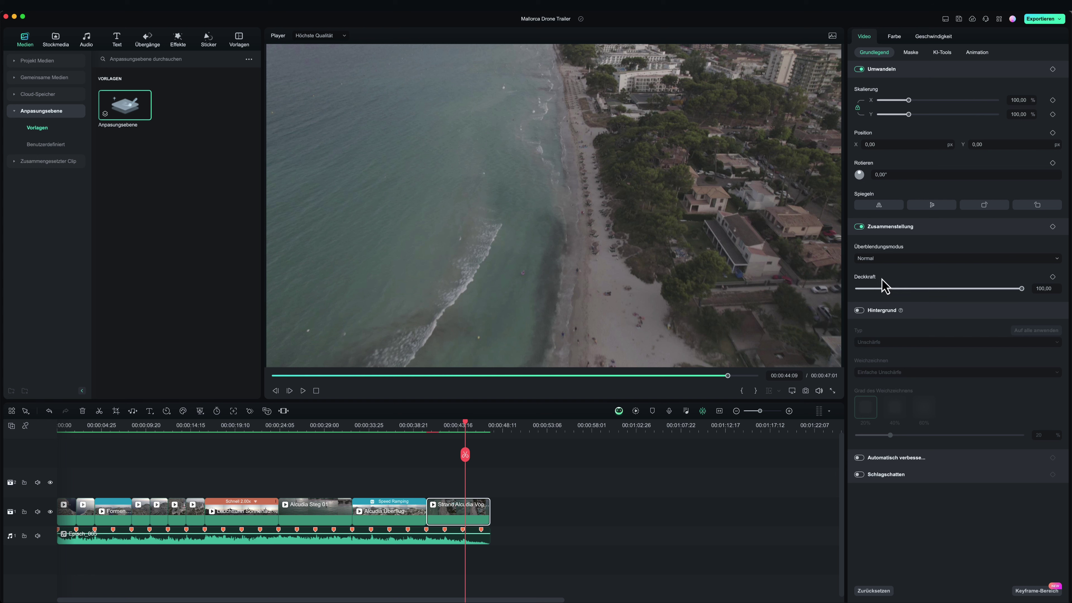
left_click(1053, 277)
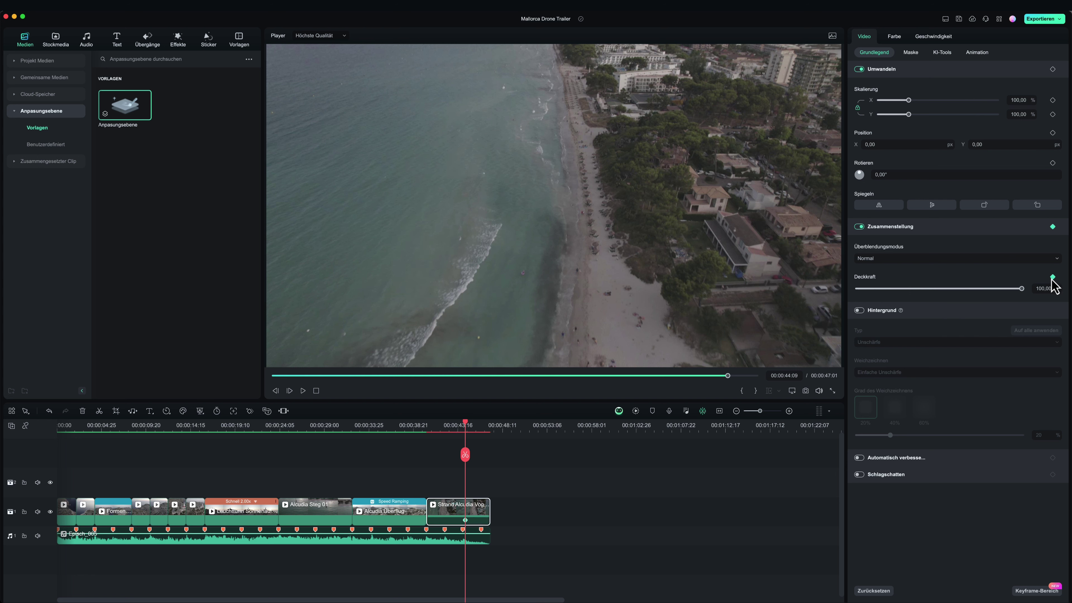
left_click_drag(469, 423, 490, 424)
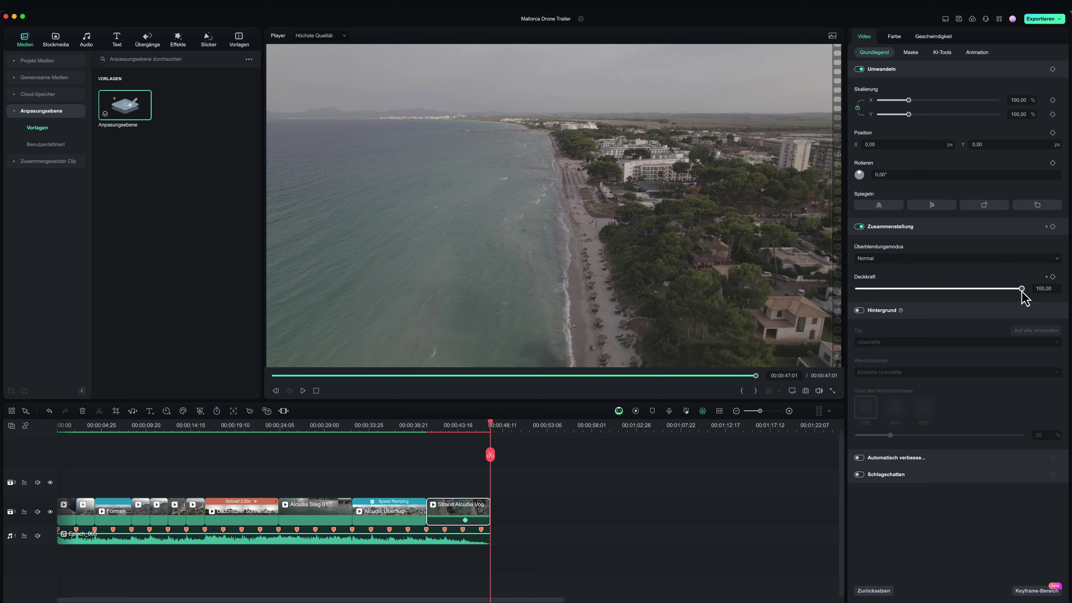
left_click_drag(1022, 288, 804, 306)
left_click(461, 430)
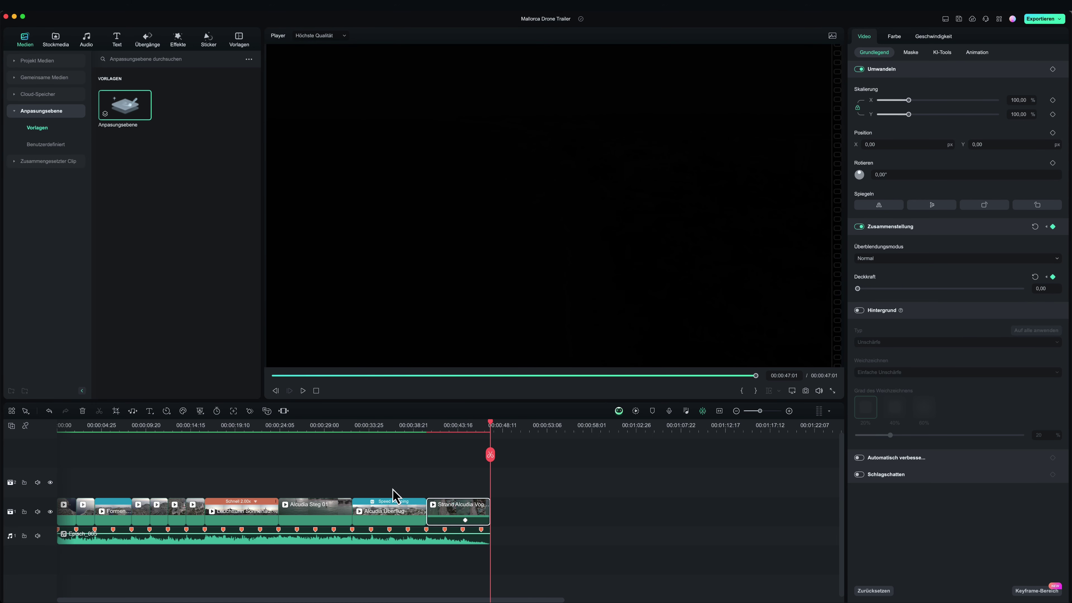
Park the playhead on the lighthouse shot near 00:00:13:20 and place an adjustment layer above the clips, spanning the whole timeline.
left_click_drag(490, 426, 247, 441)
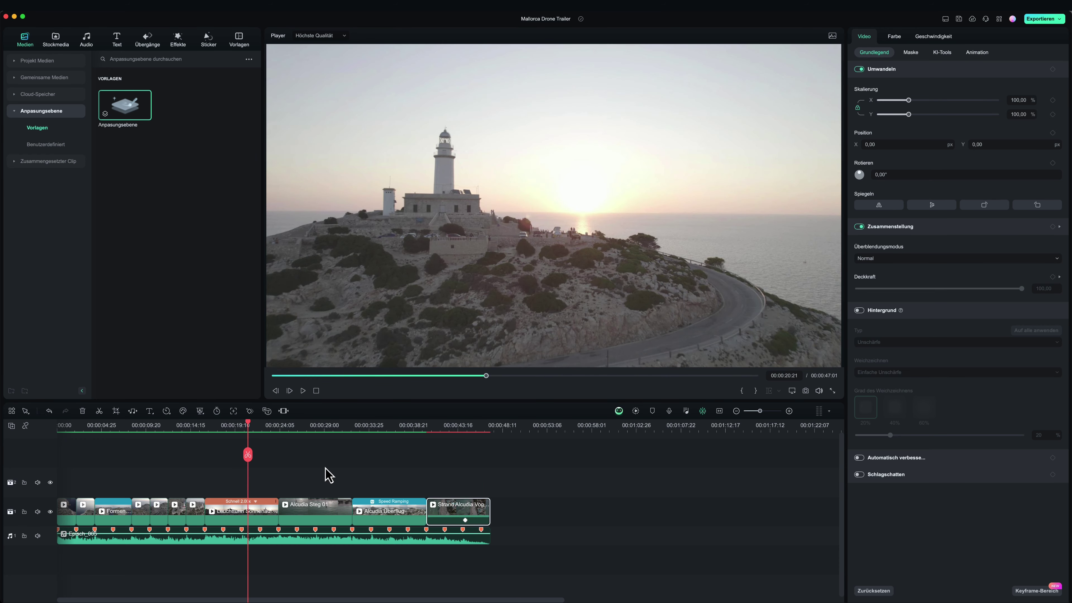
left_click_drag(249, 424, 184, 455)
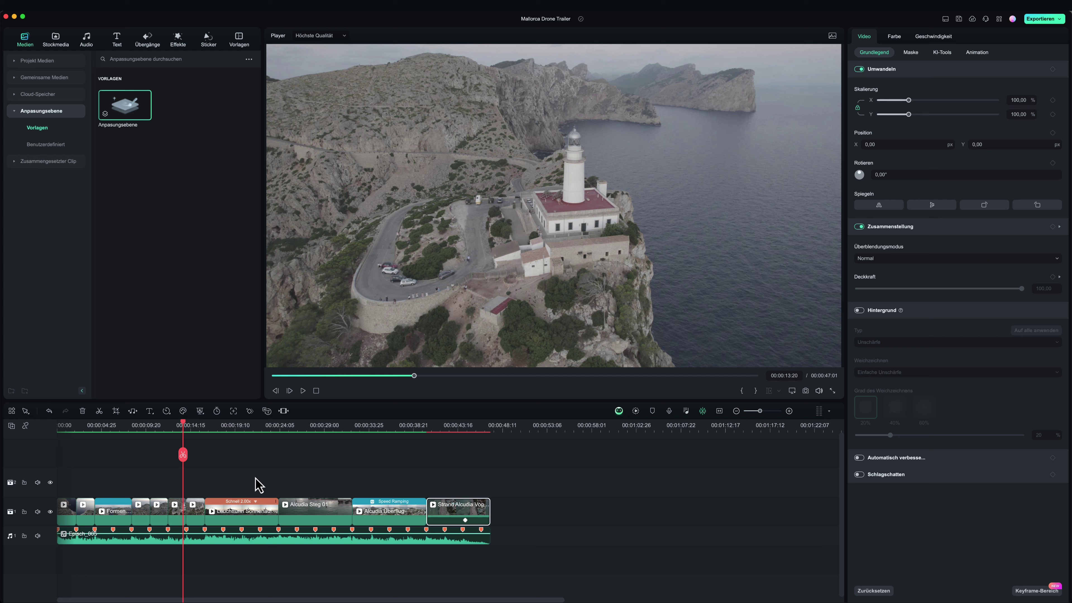
mouse_move(127, 114)
left_click_drag(127, 109, 490, 482)
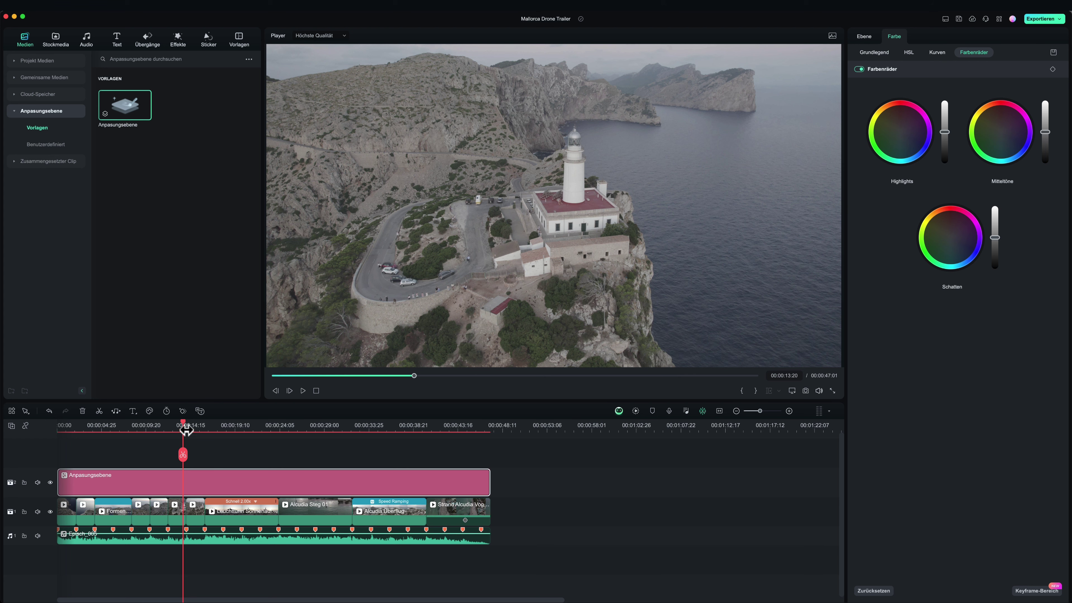
Set the adjustment layer's contrast to 94 and its vibrance (Lebendigkeit) to 63.
mouse_move(186, 431)
left_mouse_down()
mouse_move(172, 431)
mouse_move(187, 430)
left_mouse_up()
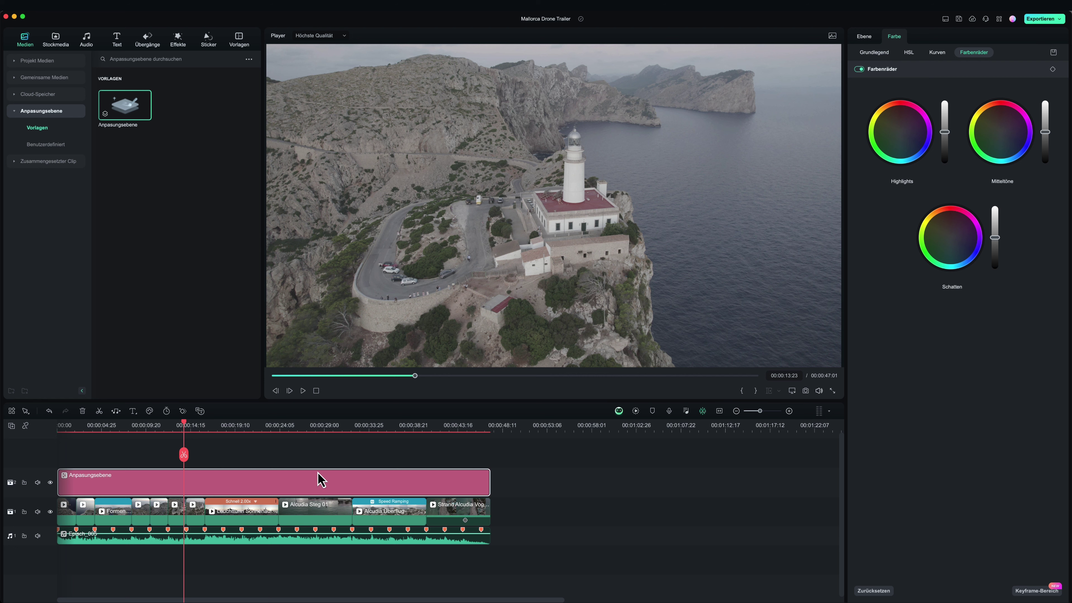
left_click(864, 37)
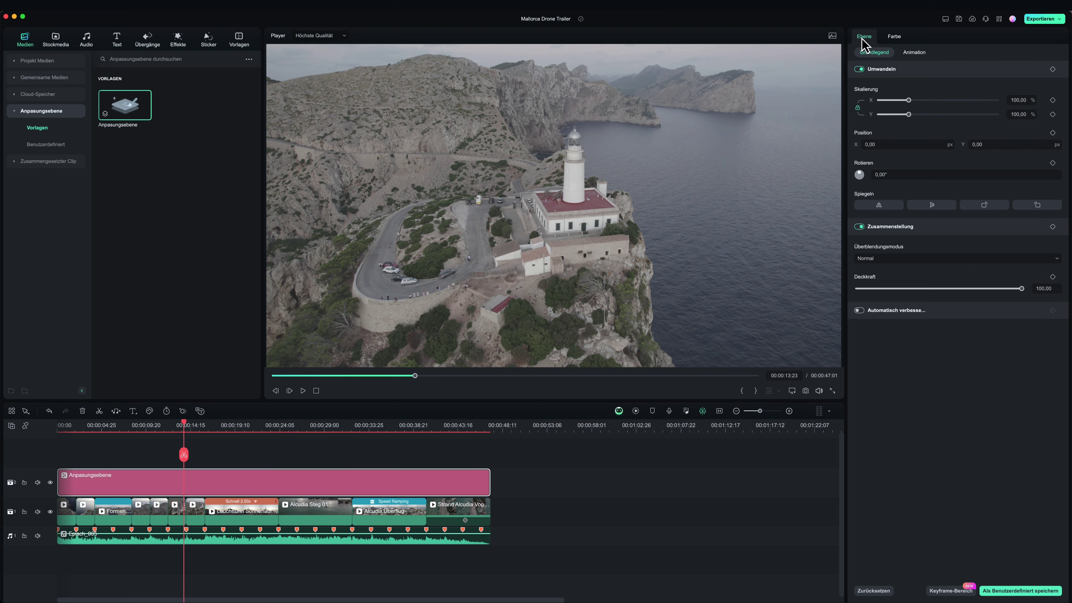
left_click(894, 36)
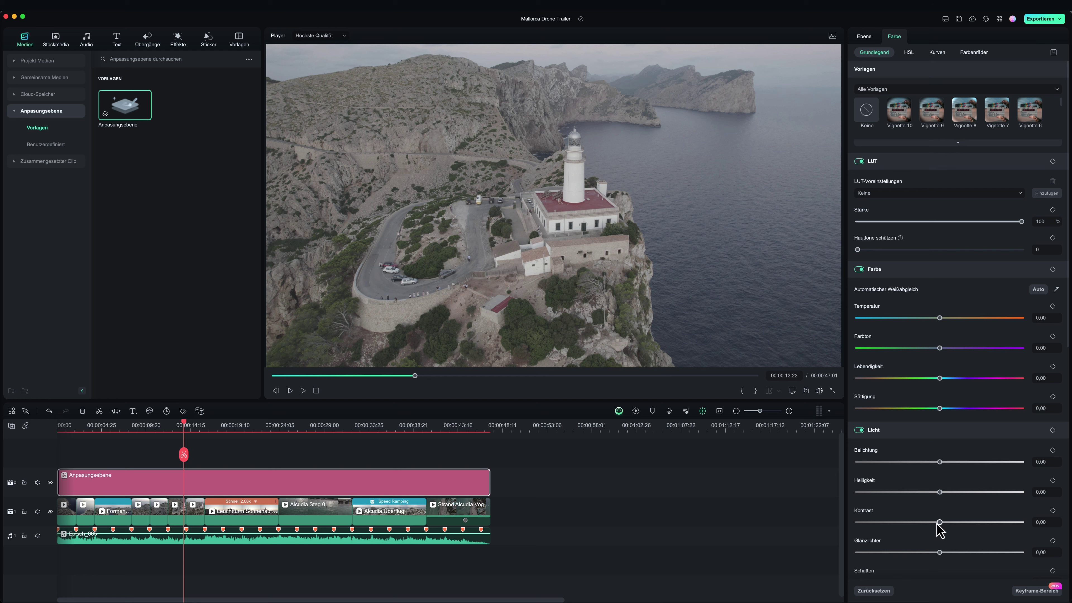
left_click_drag(940, 523, 1015, 523)
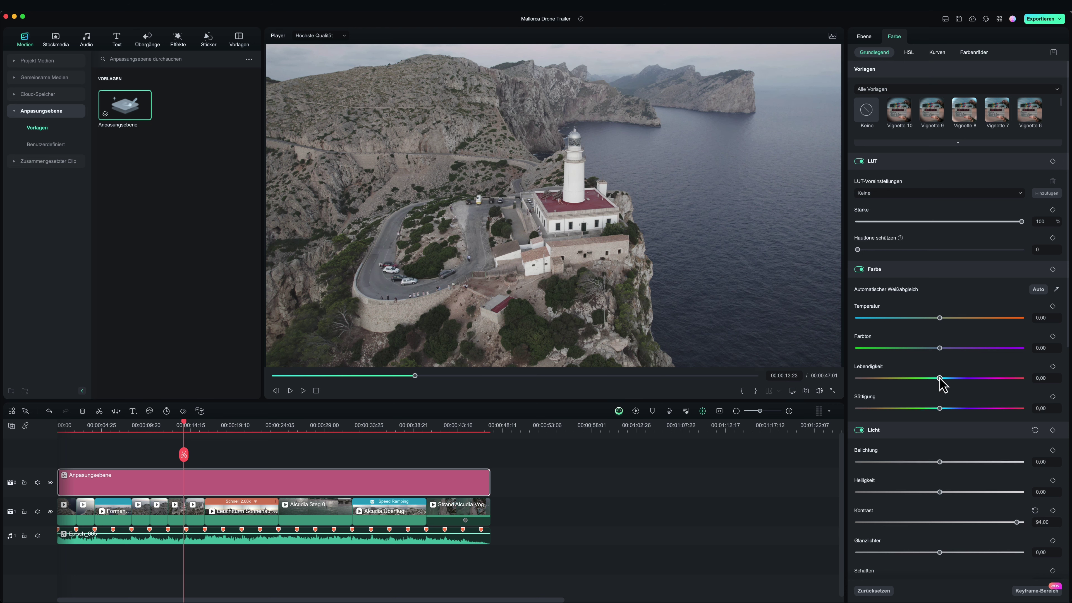
left_click_drag(941, 380, 992, 380)
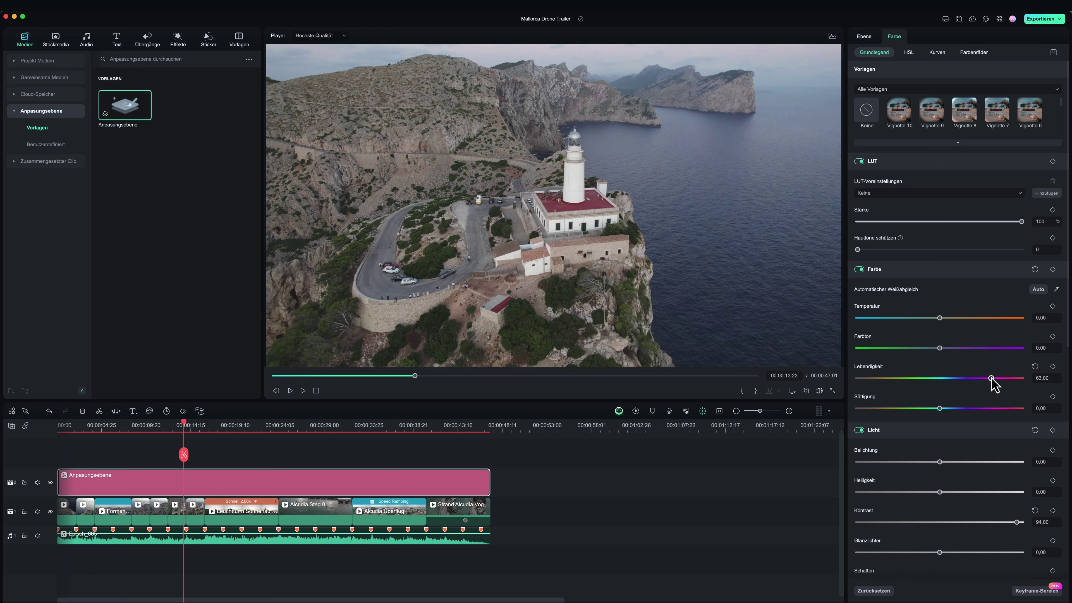
Set the adjustment layer's saturation (Sättigung) to 34 and vibrance (Lebendigkeit) to 60, and compare the lighthouse shot with the layer hidden and shown.
left_click_drag(940, 408, 968, 408)
left_click(320, 518)
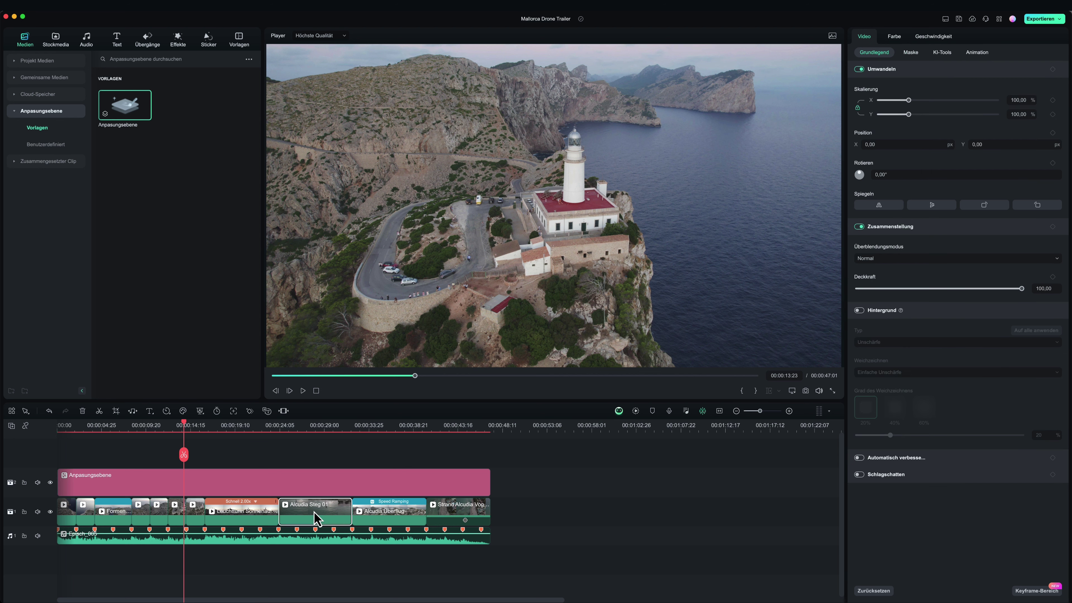
left_click(340, 485)
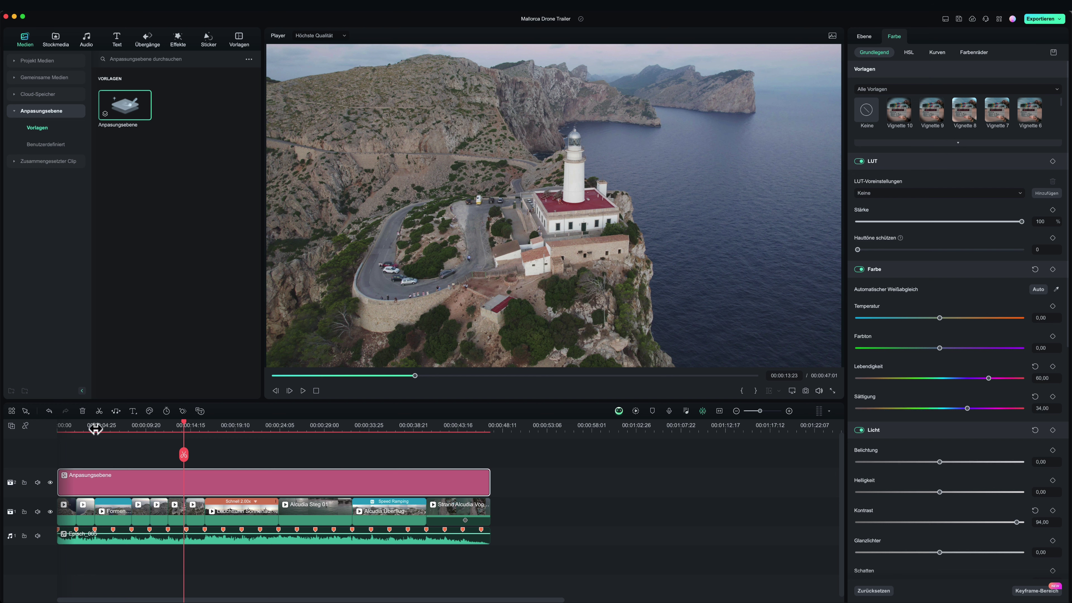
left_click(50, 482)
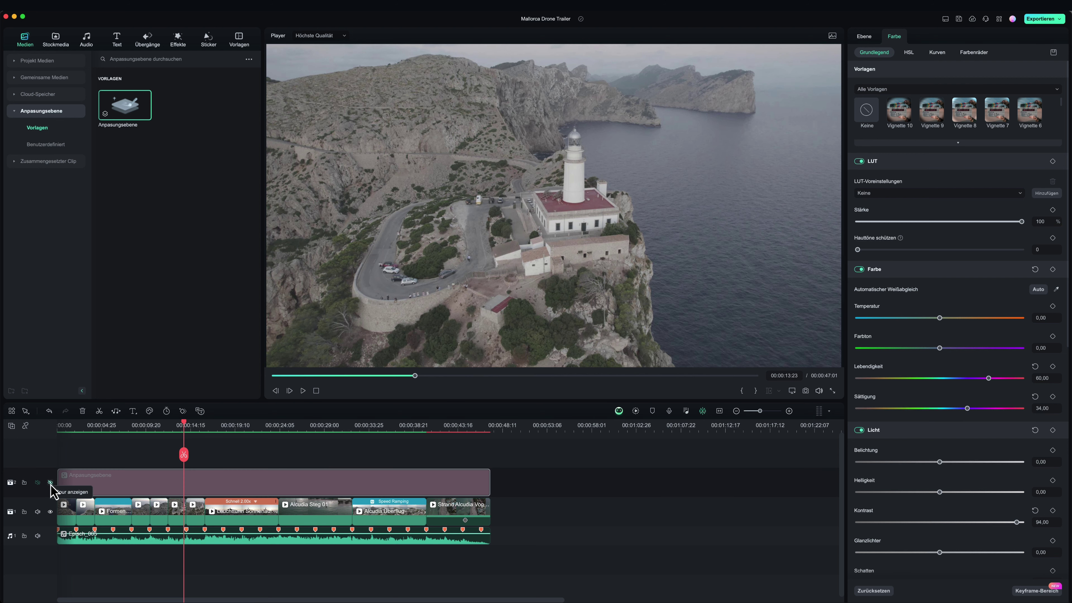
left_click(50, 482)
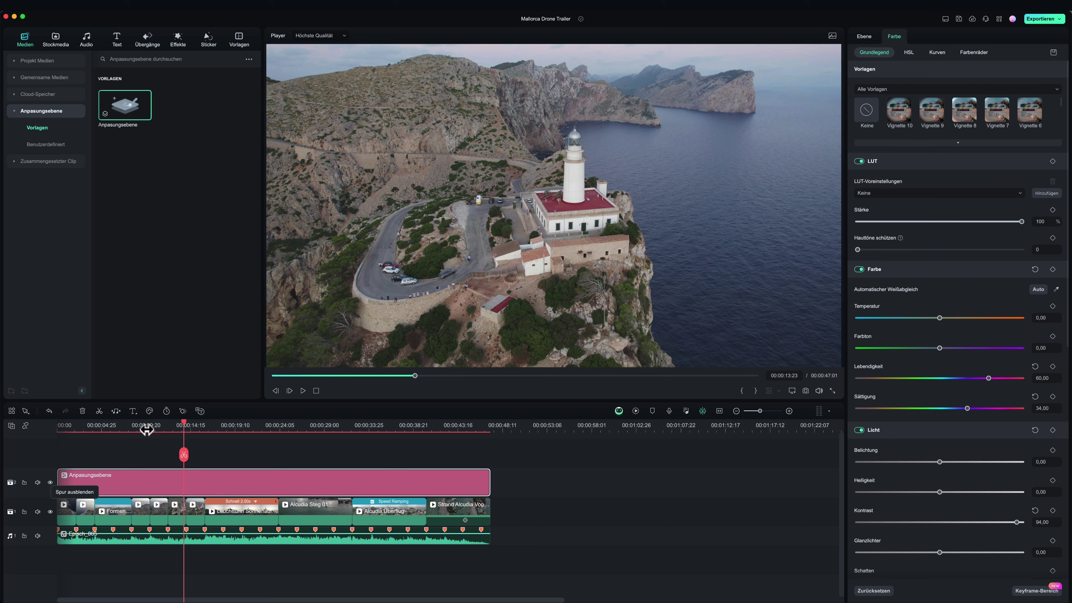
Judge the grade at 00:00:09:15, set the adjustment layer's vibrance to 51, and reduce its saturation slightly.
left_click(122, 427)
left_click_drag(124, 427, 144, 427)
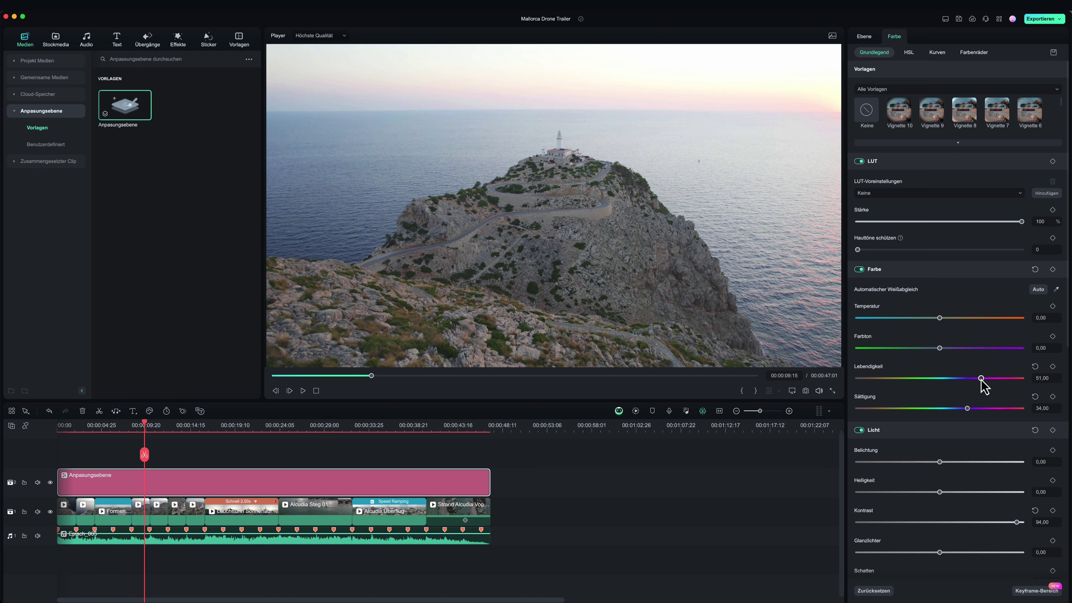
left_click_drag(968, 407, 956, 408)
Tint the adjustment layer's shadows (Schatten) slightly toward red with the colour wheel and fine-tune their brightness.
left_click(975, 53)
mouse_move(903, 136)
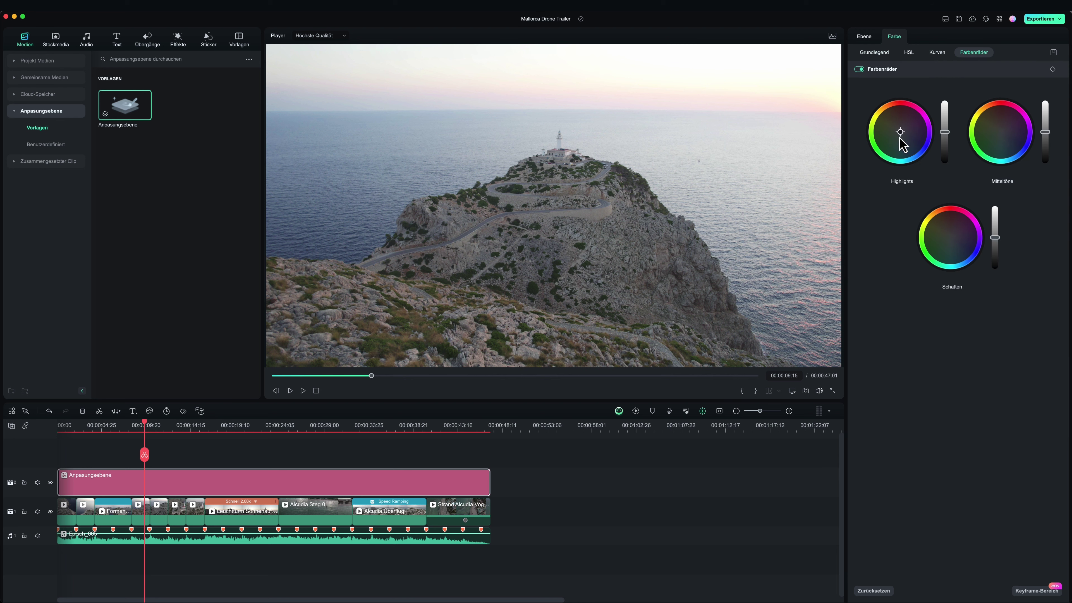
mouse_move(952, 238)
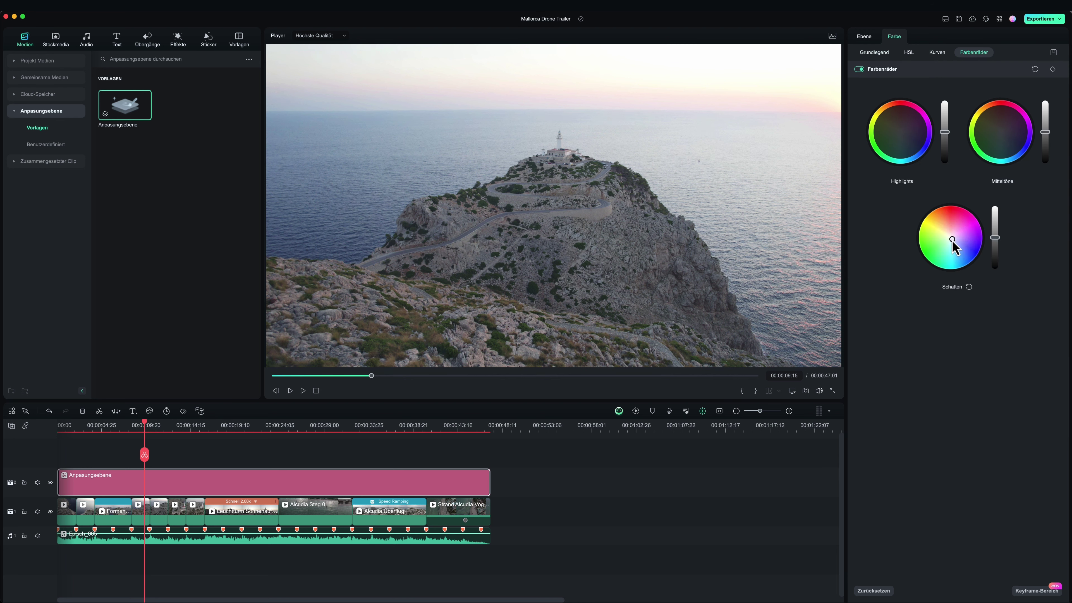
left_click_drag(950, 243, 948, 237)
mouse_move(995, 237)
left_mouse_down()
mouse_move(1001, 247)
mouse_move(996, 231)
left_mouse_up()
Review the opening shot at 00:00:00:27, fine-tune the adjustment layer's end, and shift its shadow tint closer to neutral.
left_click_drag(145, 425, 55, 433)
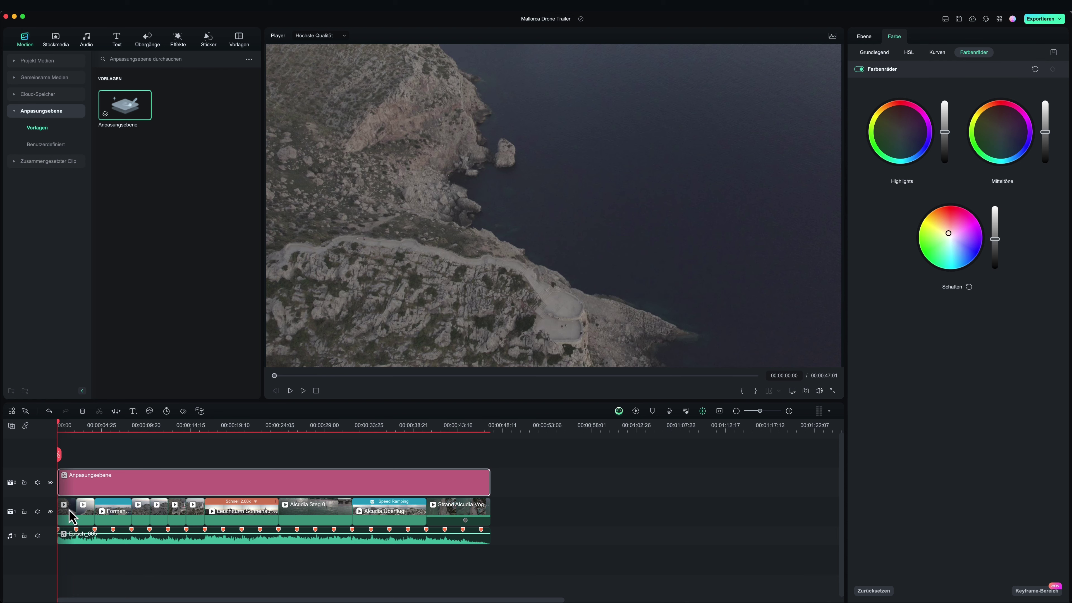
left_click_drag(59, 423, 65, 425)
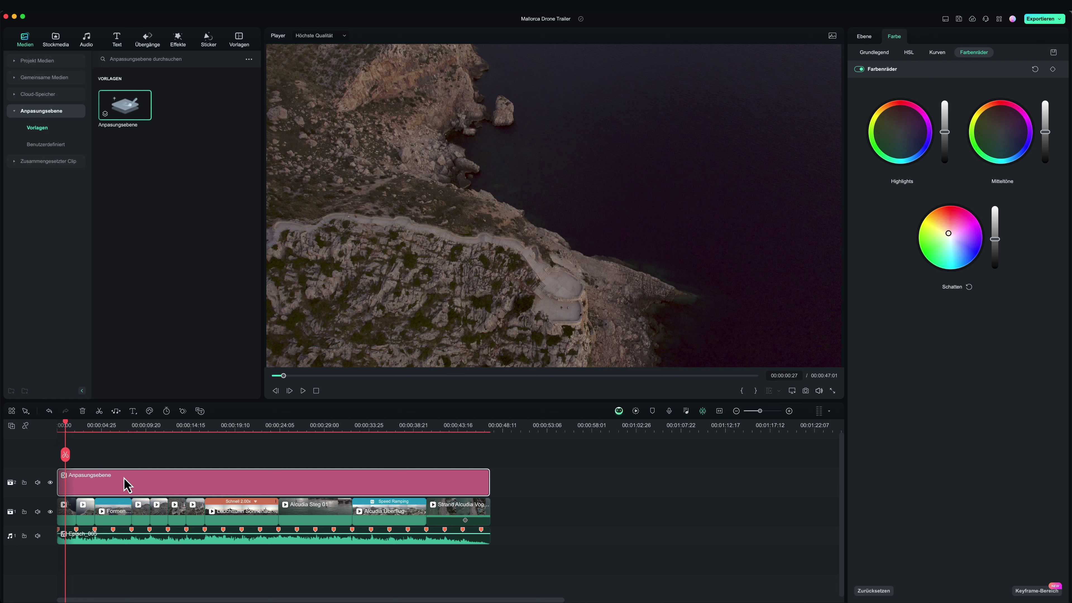
left_click_drag(490, 482, 490, 482)
left_click_drag(949, 234, 950, 237)
Display the video scopes and set the exposure (Belichtung) of the first clip, Formentor Aussicht weit, to 21.
left_click(789, 412)
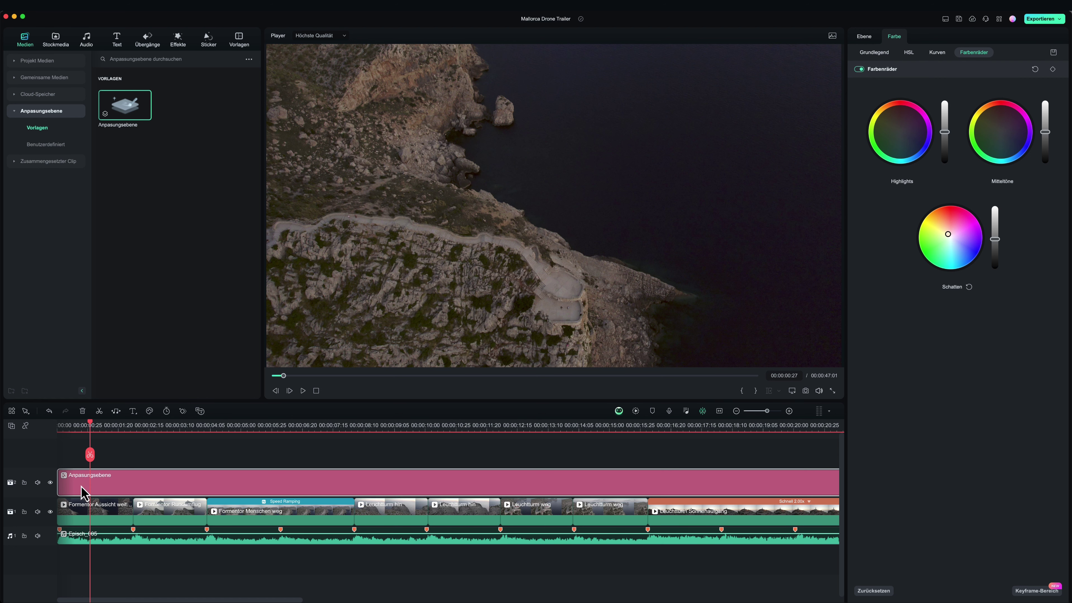
left_click(110, 523)
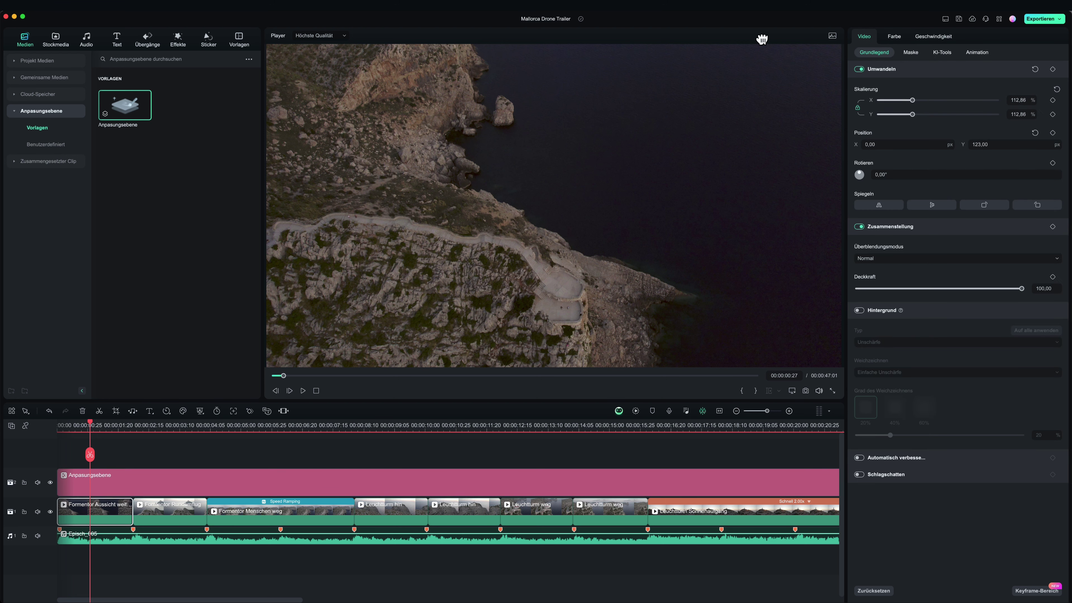
left_click(897, 38)
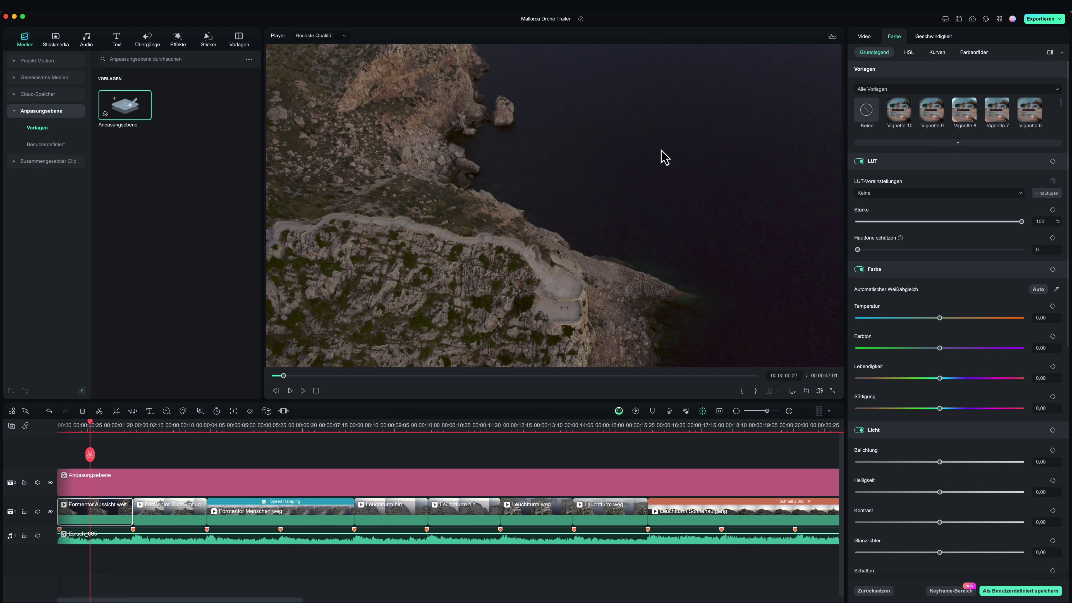
left_click(831, 37)
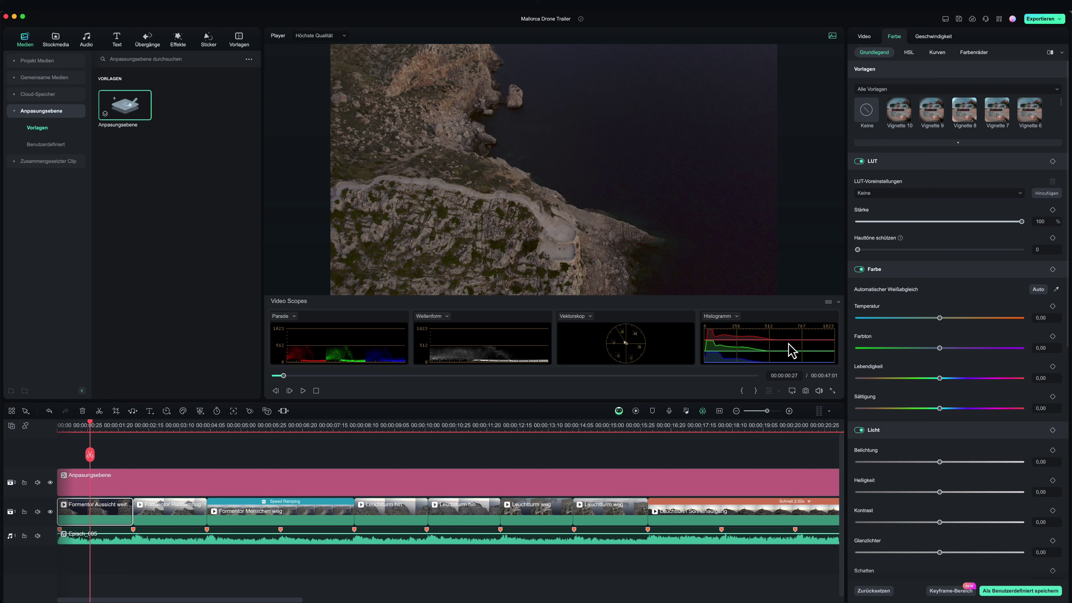
left_click_drag(940, 461, 956, 461)
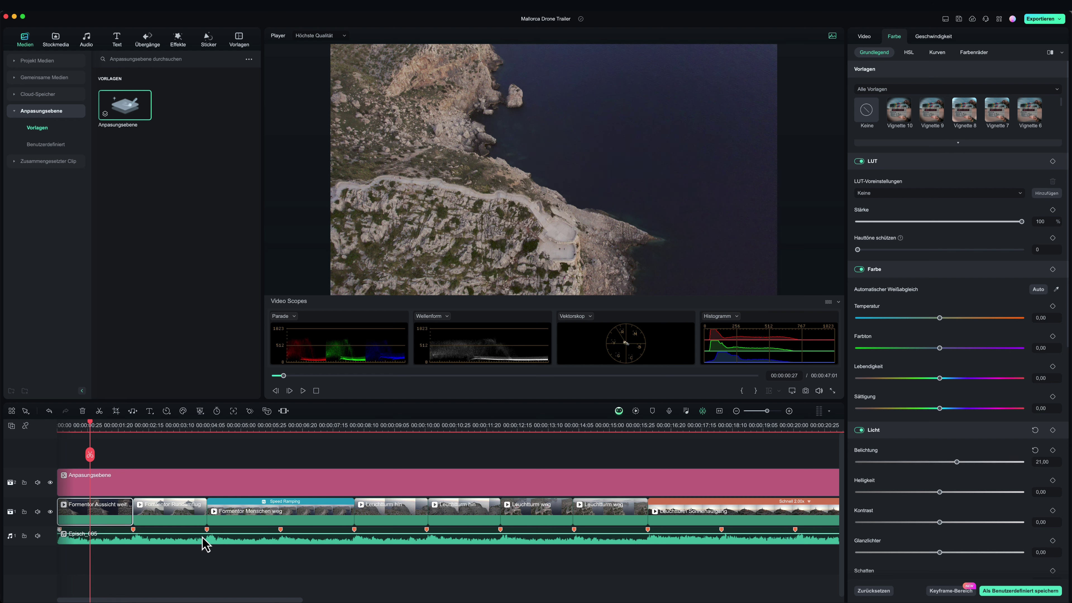
Set the exposure of the second Formentor clip to -6, judging the image at 00:00:03:13.
left_click(174, 518)
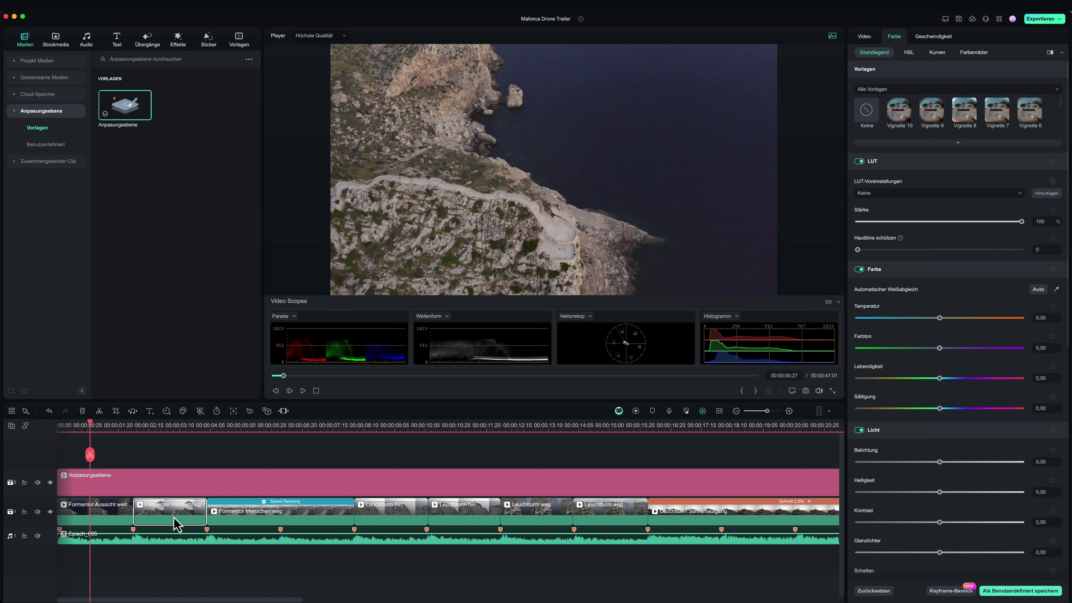
left_click(184, 425)
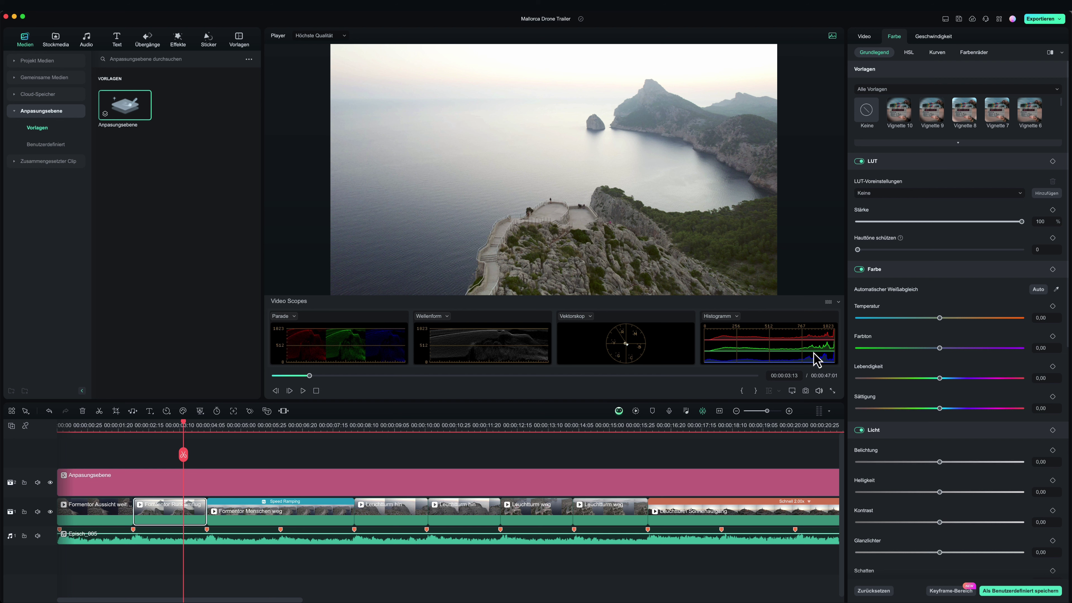
left_click_drag(940, 462, 935, 462)
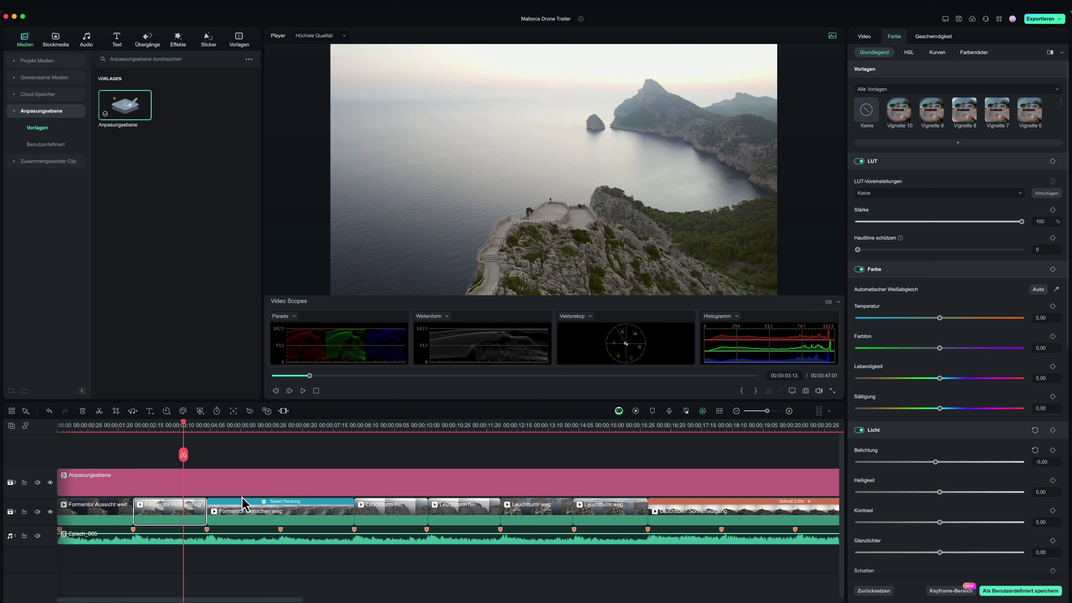
Open the export settings for the Mallorca Drone Trailer and set the quality to Beste.
left_click(252, 513)
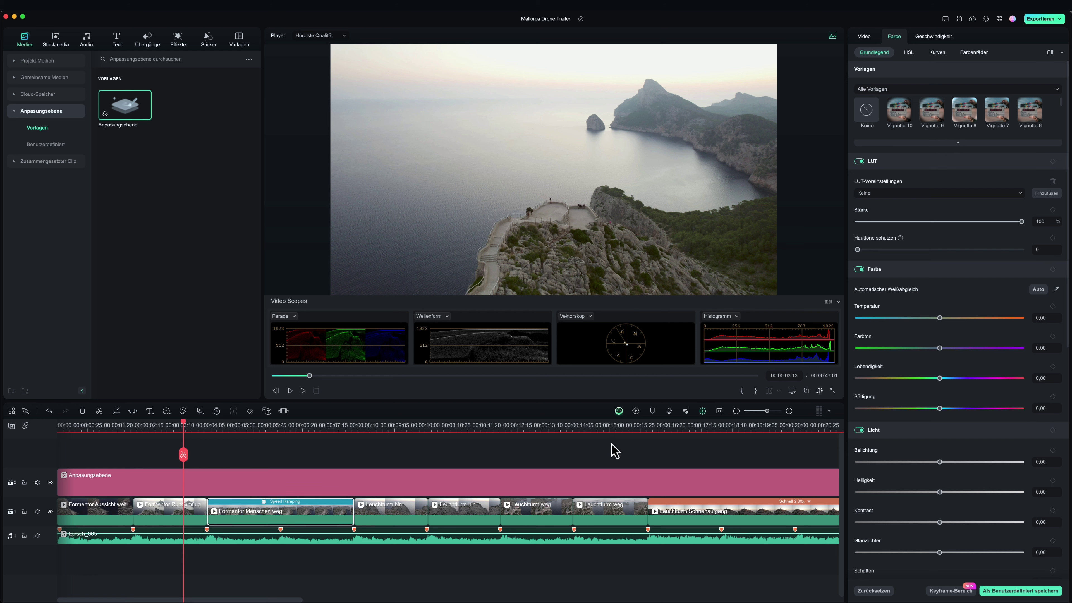
left_click(720, 411)
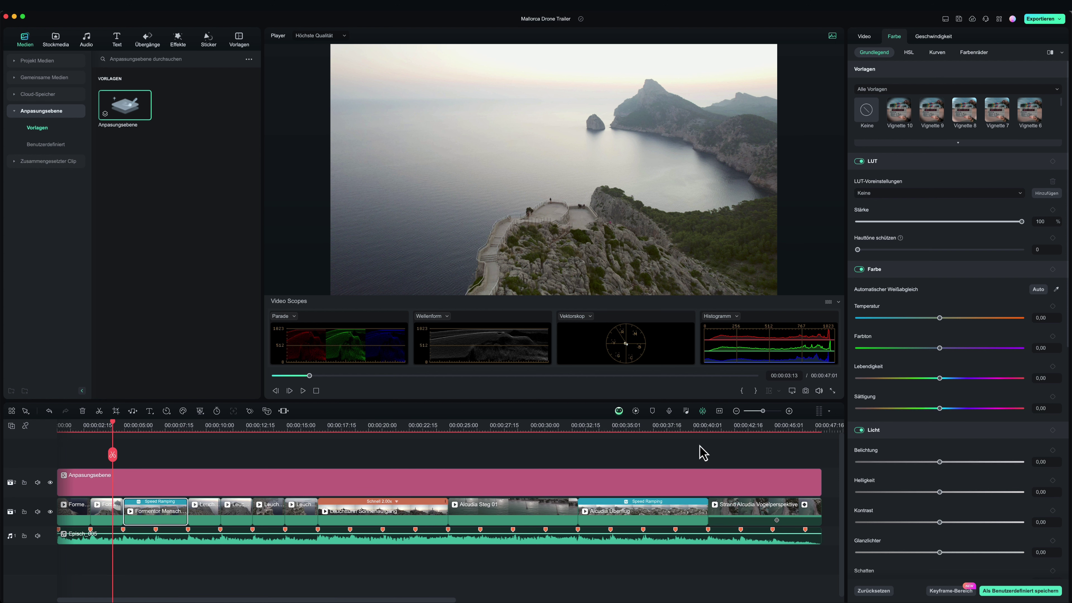
left_click(1052, 21)
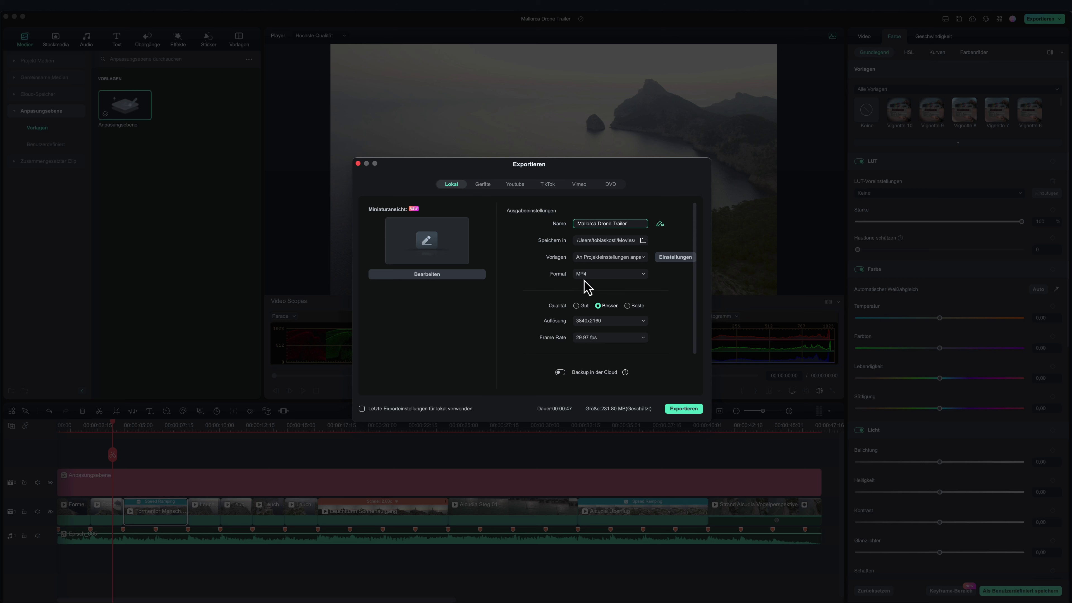
left_click(632, 305)
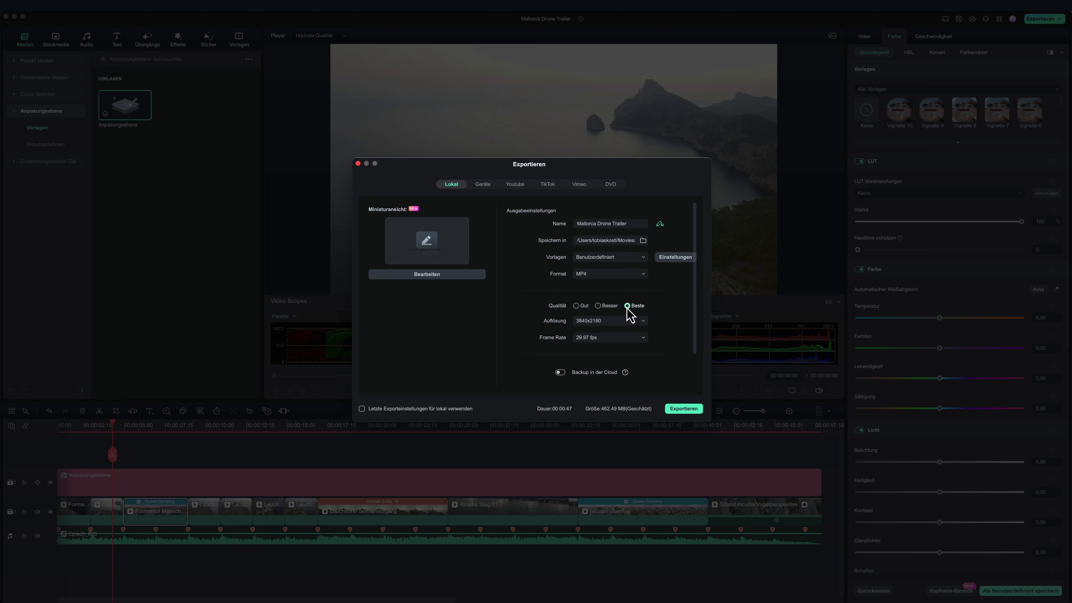